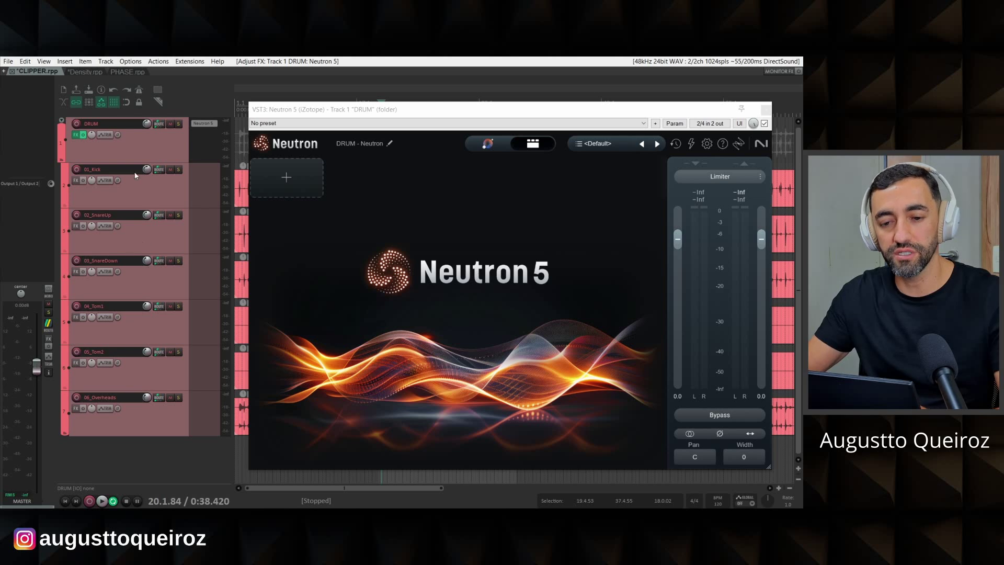
Step: Select the DRUM folder track and add a Clipper module to its empty Neutron chain
click(131, 153)
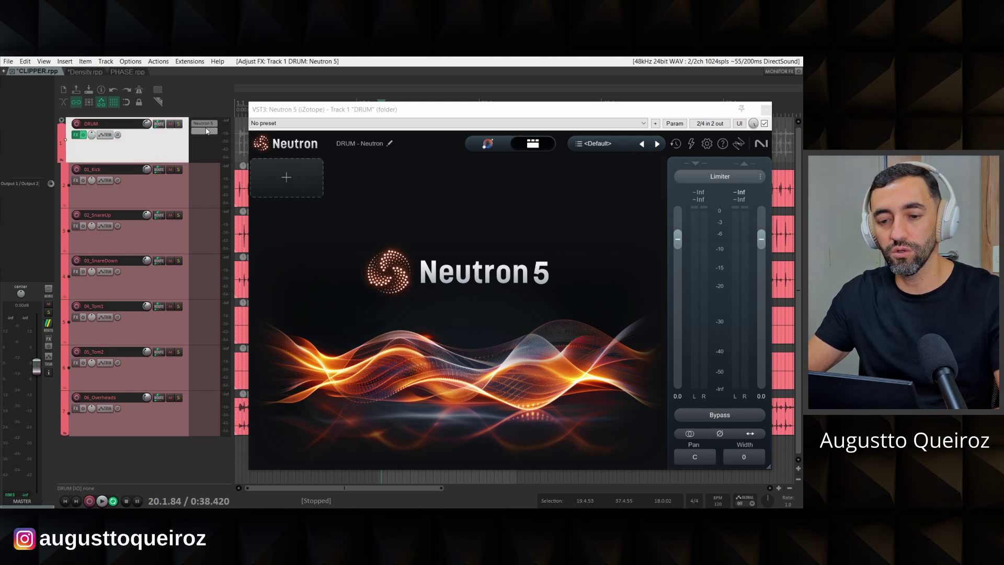
click(292, 179)
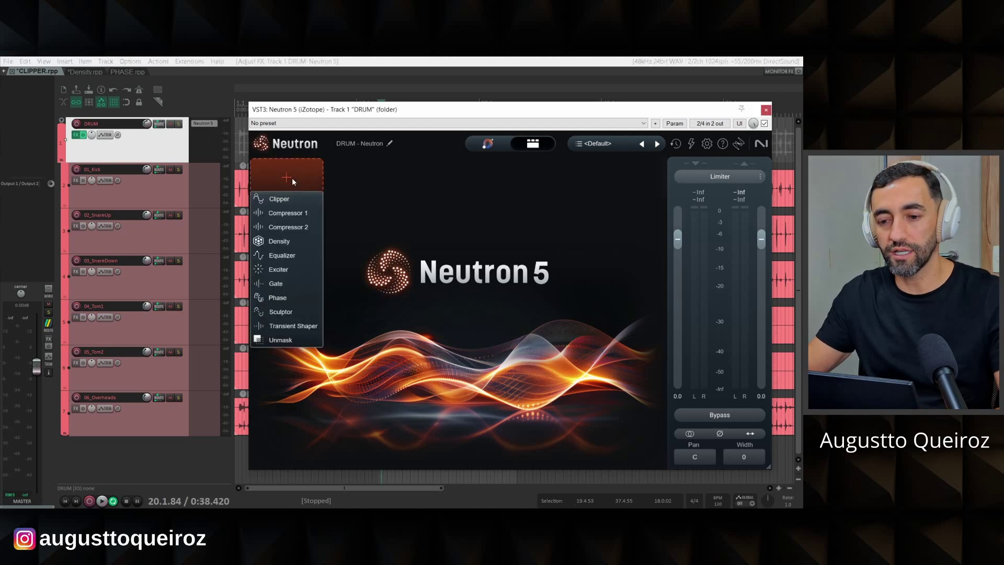
click(288, 197)
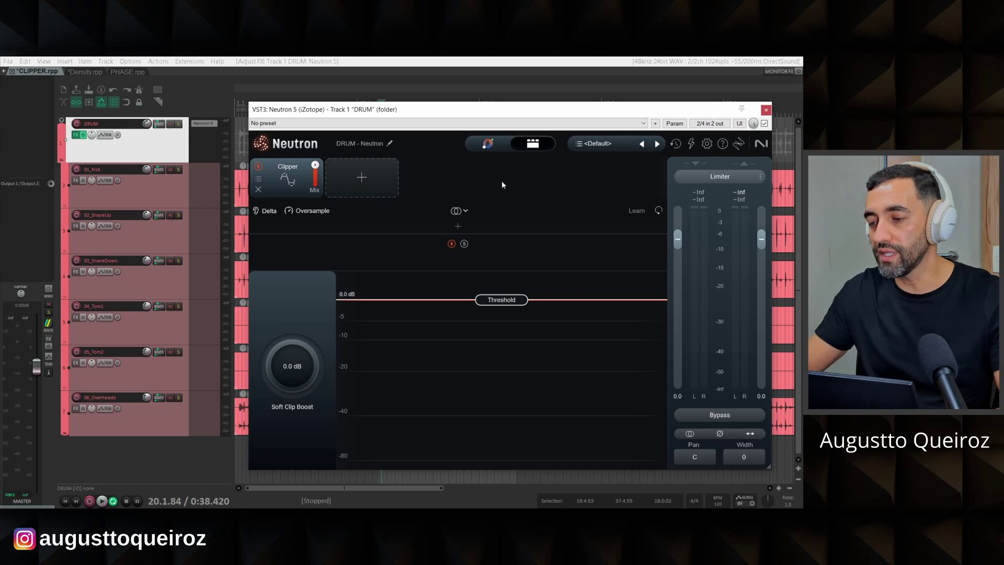
Step: Try lowering the Clipper threshold to about -11 dB with the limiter enabled, and reset both to their original state
click(723, 179)
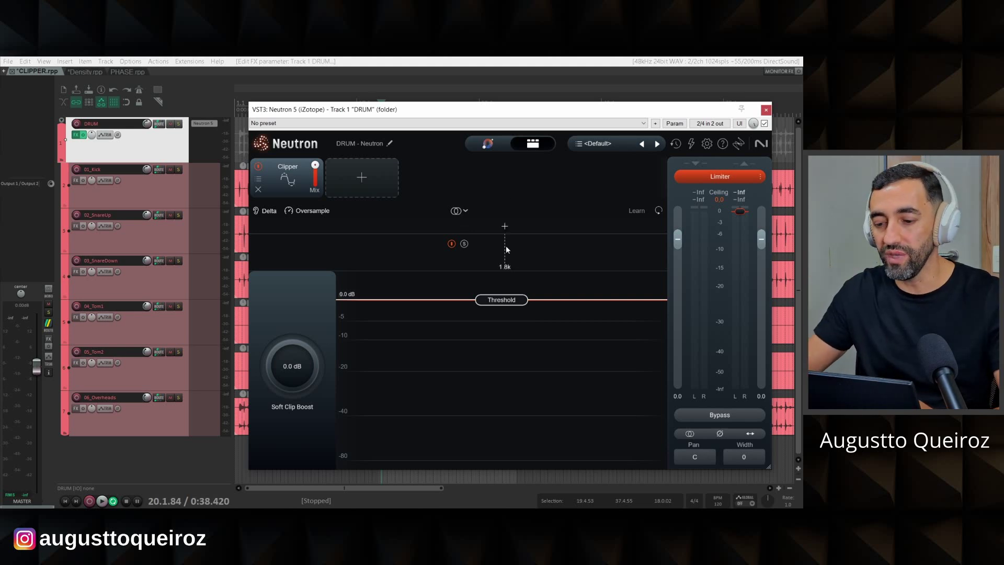
drag(501, 301, 510, 343)
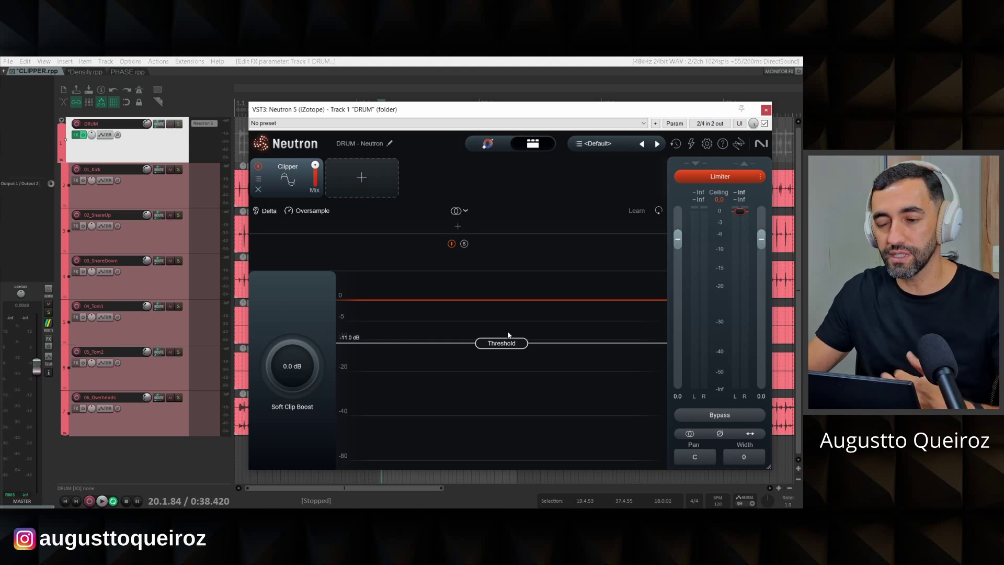
drag(505, 345, 501, 296)
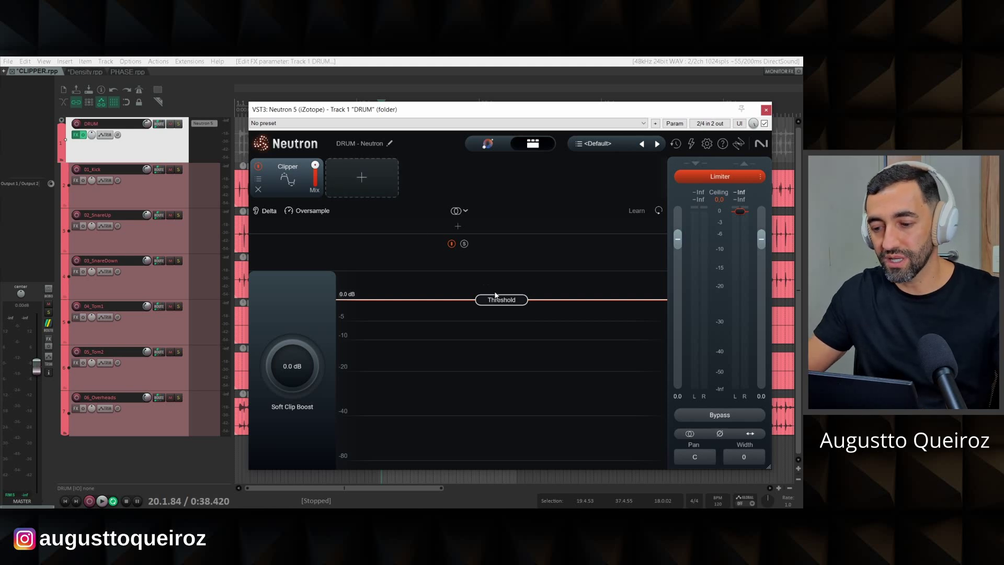
click(720, 177)
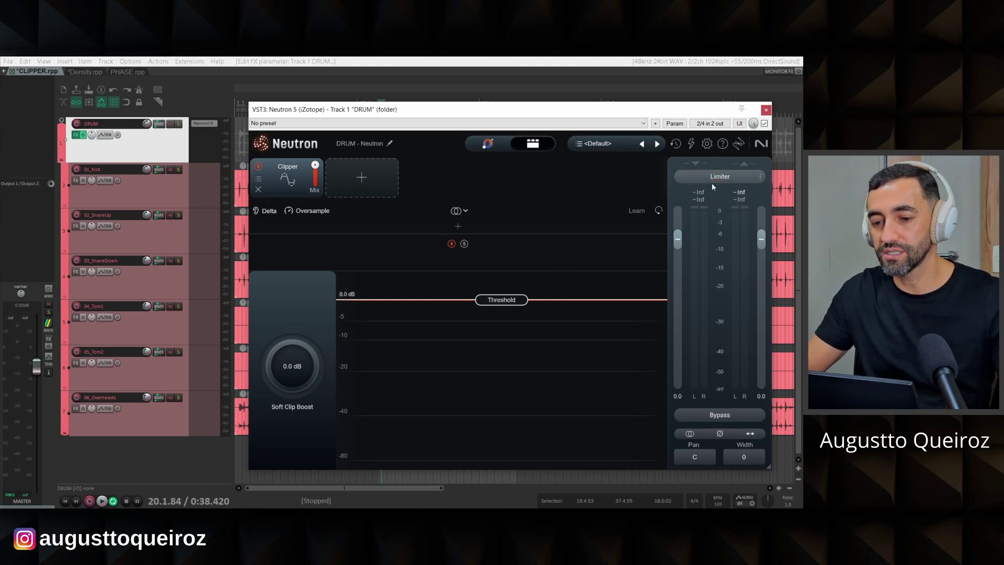
Step: Play the drums while lowering the Clipper threshold, set it to exactly -12 dB, and stop playback
key(space)
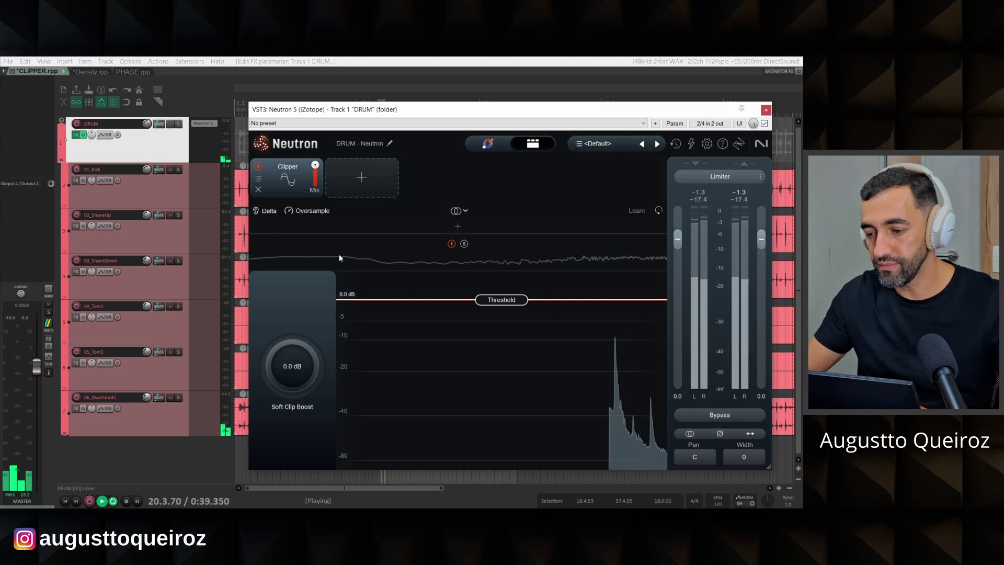
drag(488, 300, 499, 367)
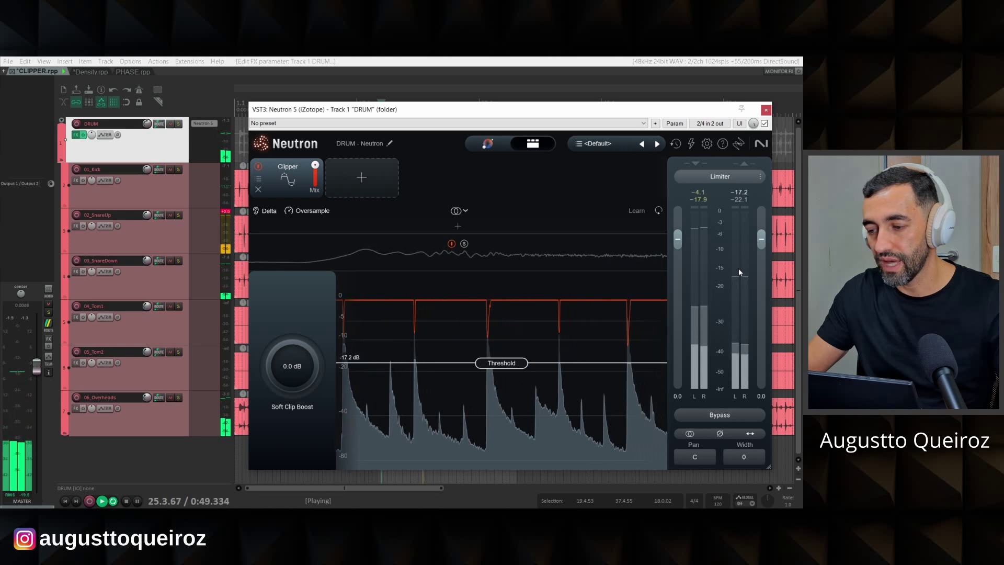
double_click(348, 358)
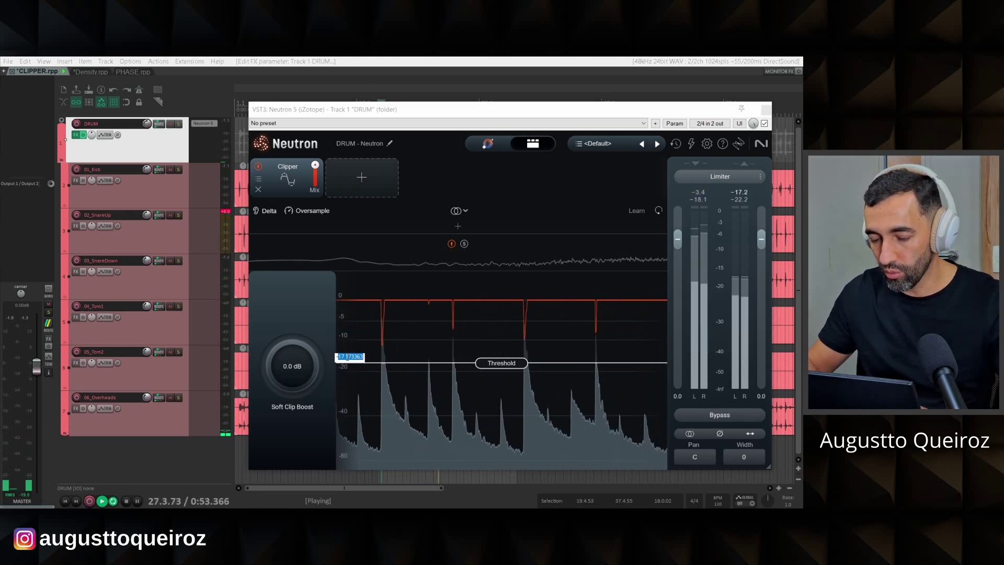
key(BackSpace)
text(-)
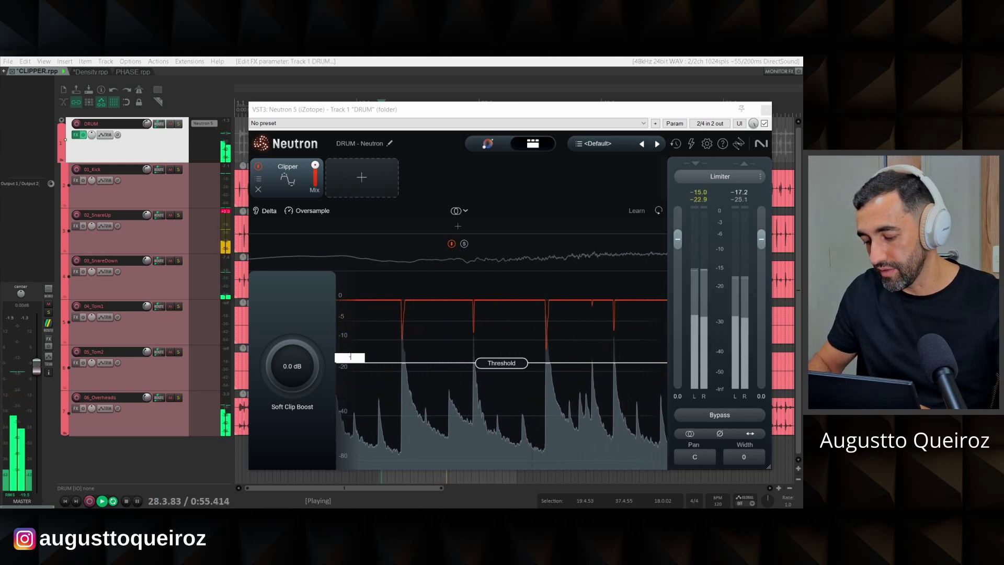
text(12)
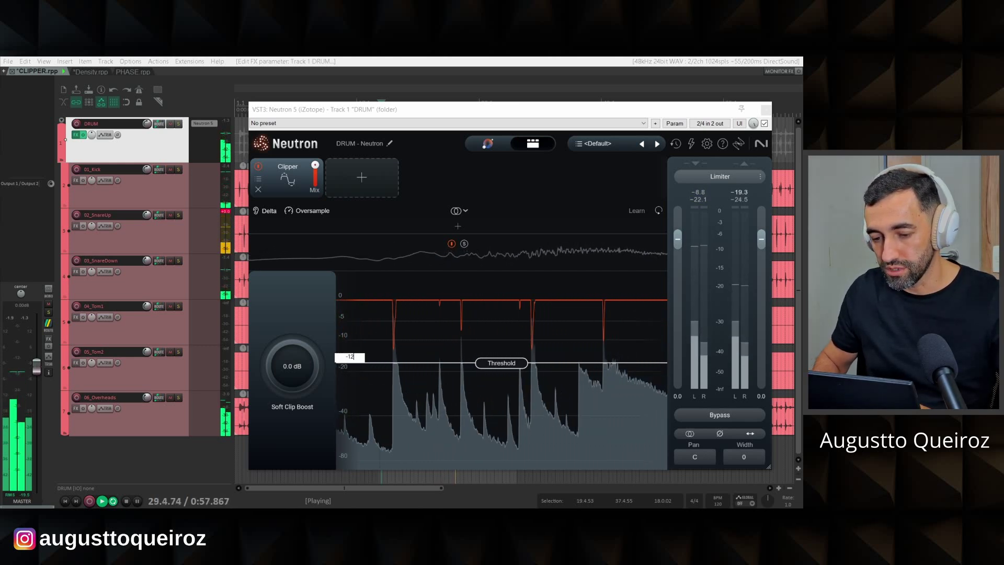
key(Return)
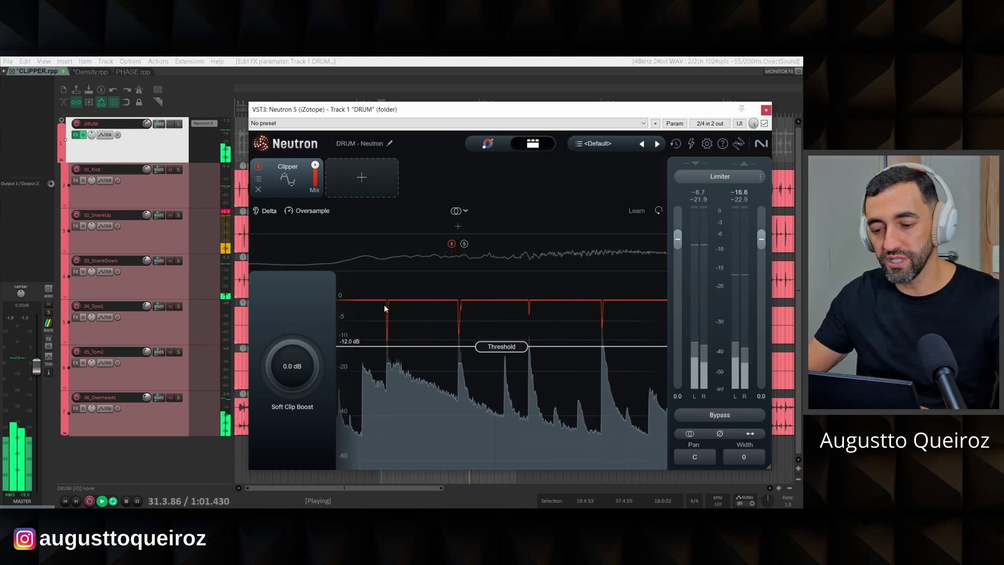
key(space)
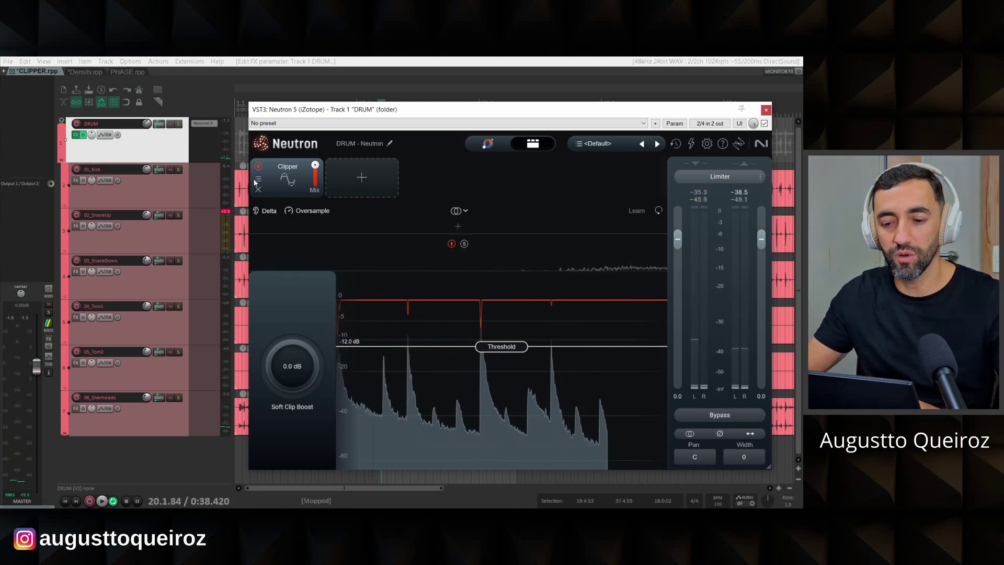
Step: Compare the drums during playback with the Clipper bypassed and enabled, leaving it enabled
click(259, 167)
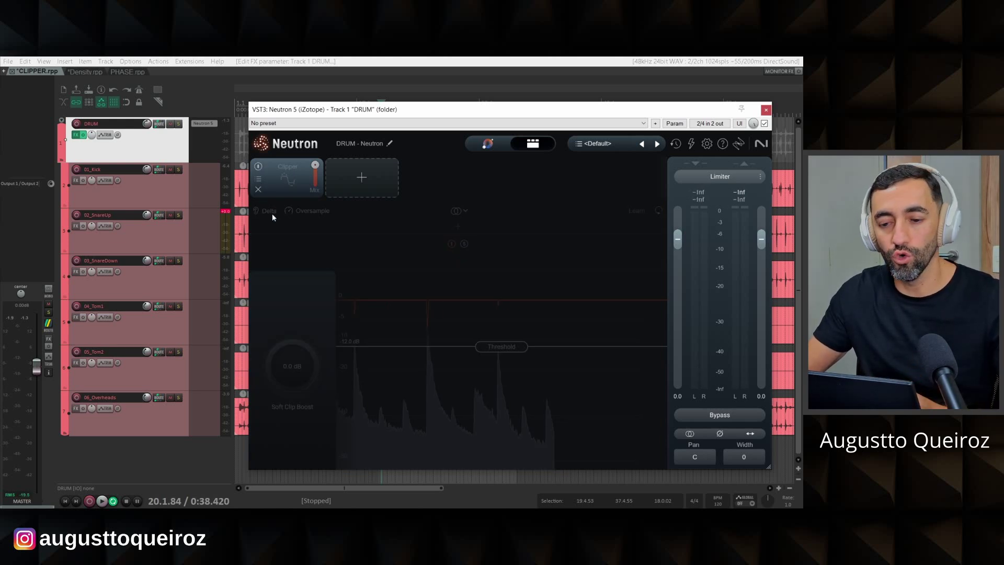
key(space)
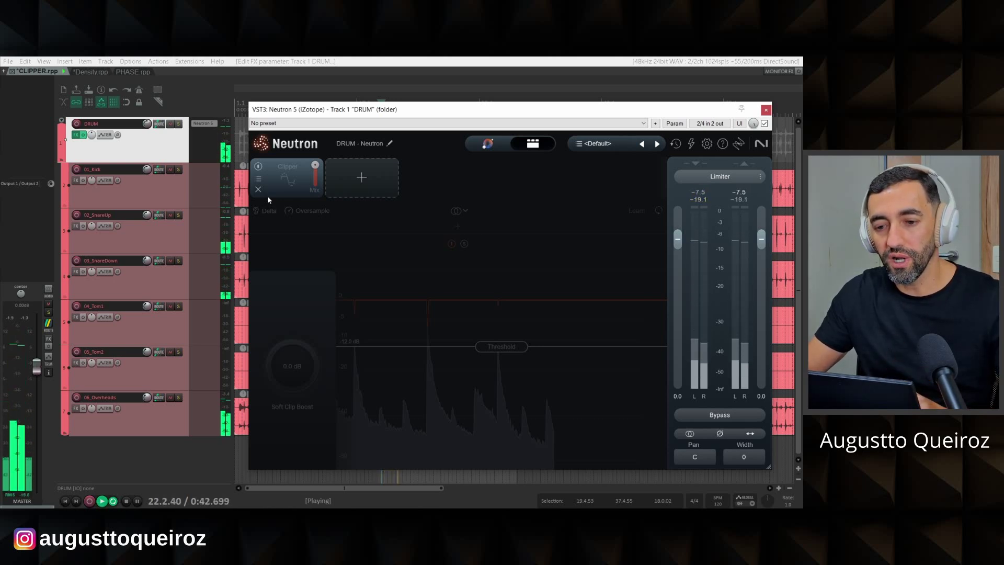
click(258, 166)
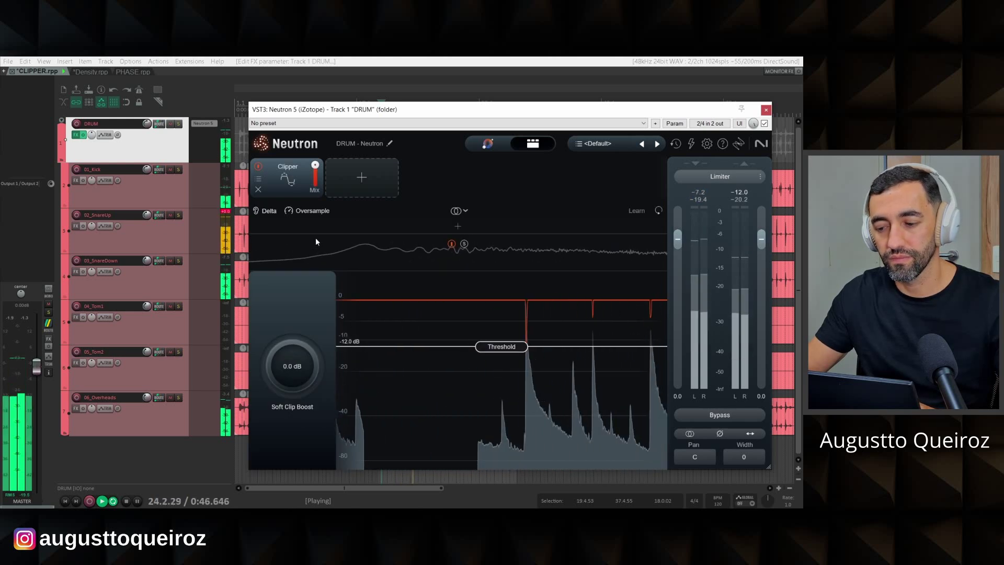
click(258, 166)
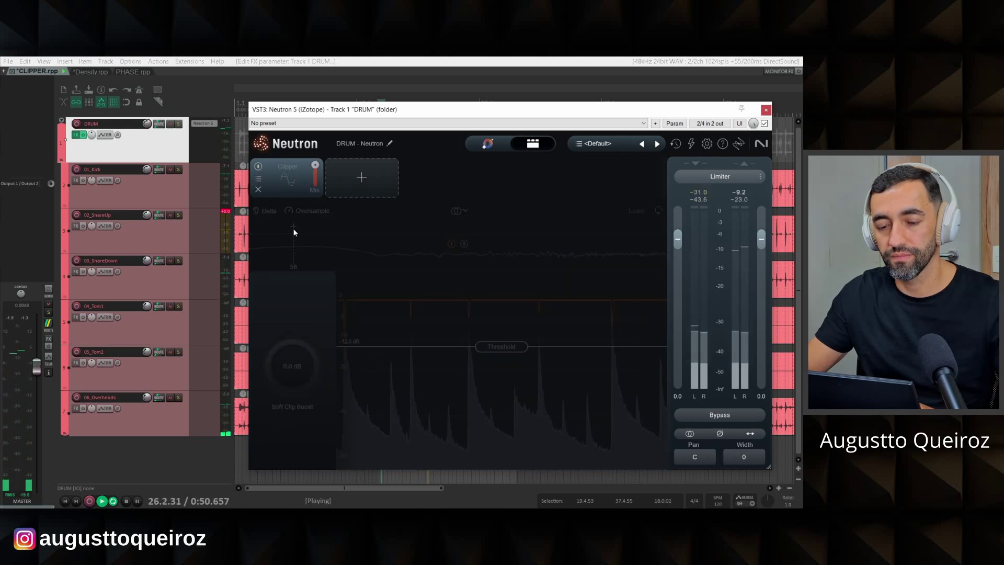
click(258, 166)
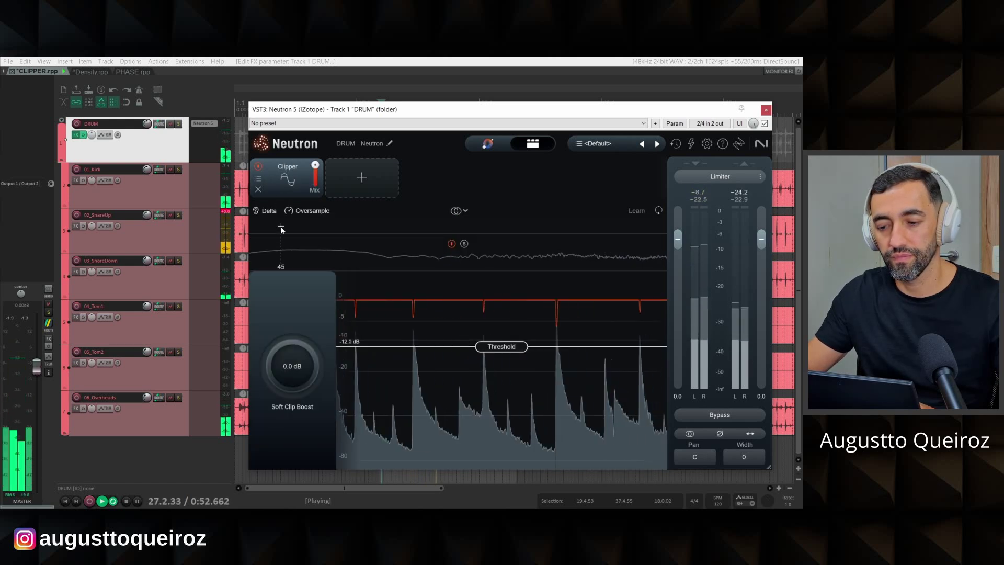
key(space)
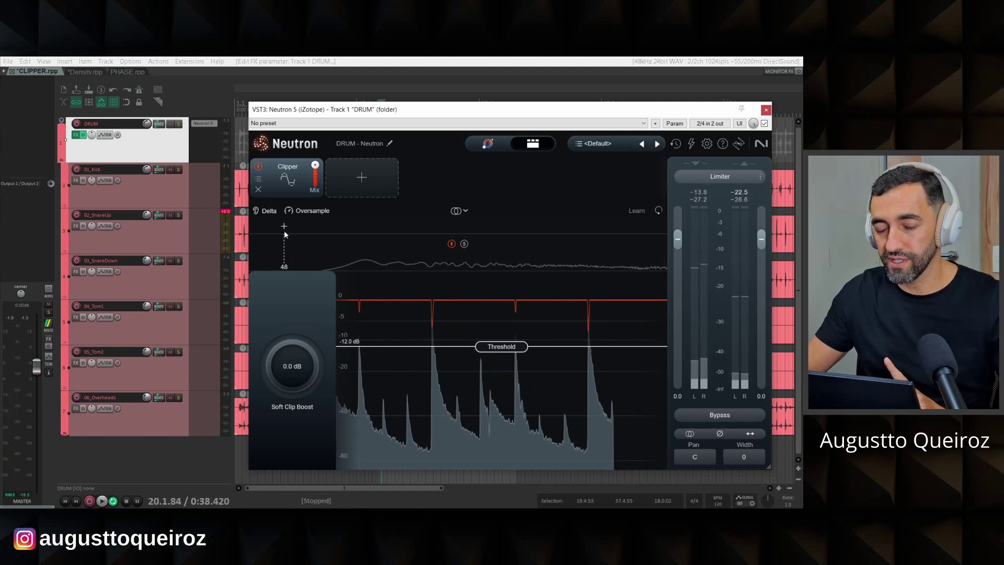
Step: Enable Neutron's output limiter and set its ceiling to -12 dB
click(730, 178)
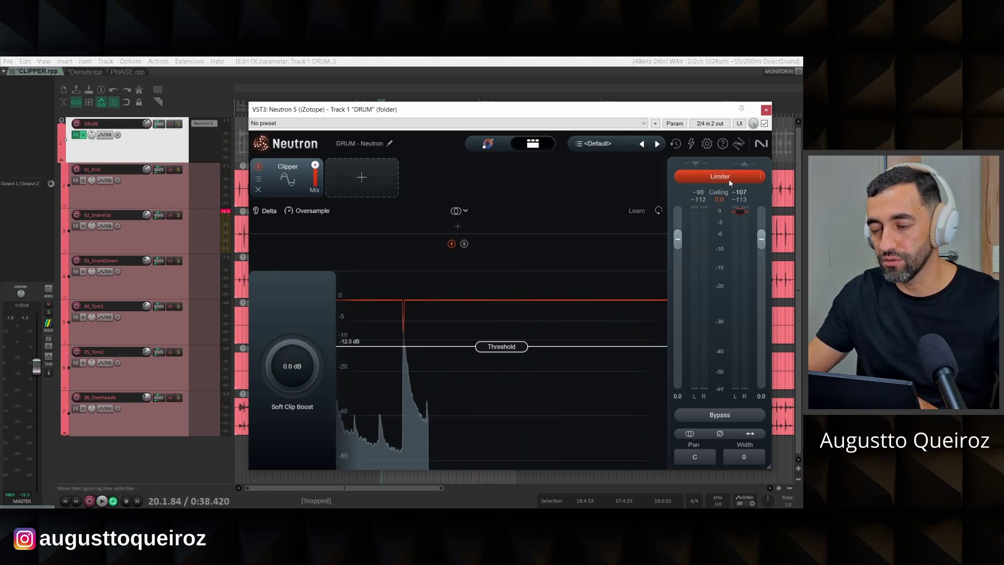
right_click(740, 211)
click(749, 227)
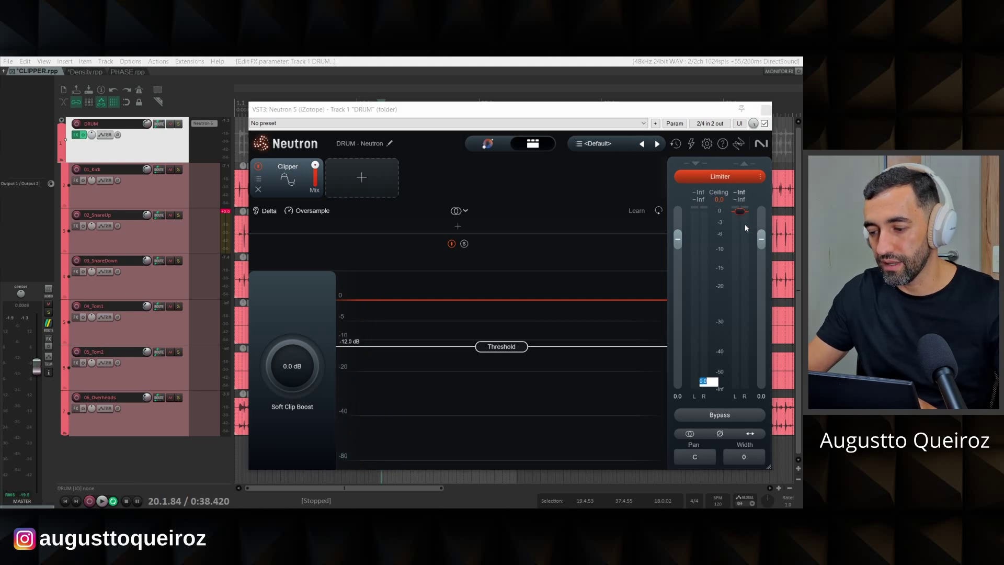
text(-12)
key(Return)
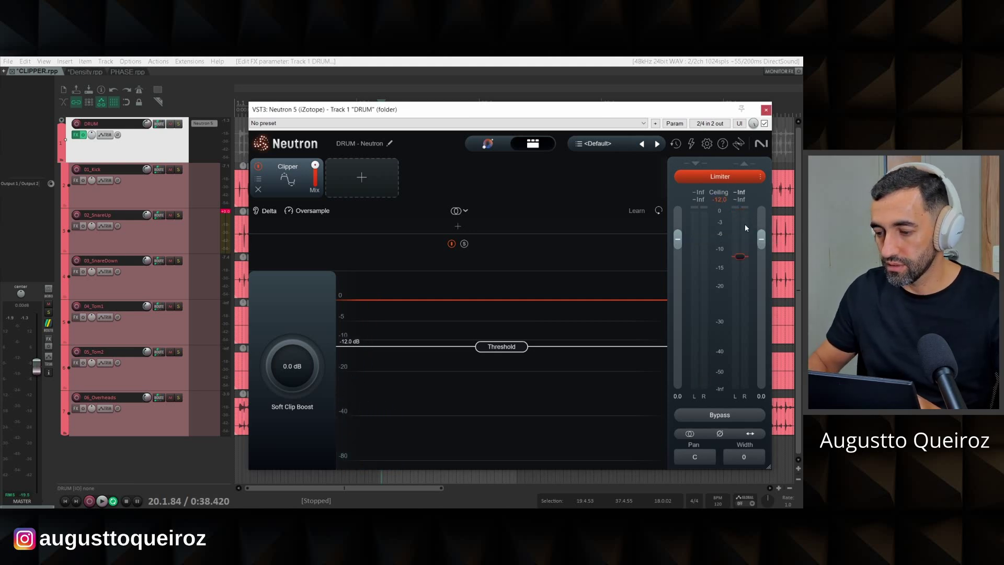
Step: Bypass the Clipper and play the drums with the limiter off and on to compare, leaving the limiter off
click(258, 169)
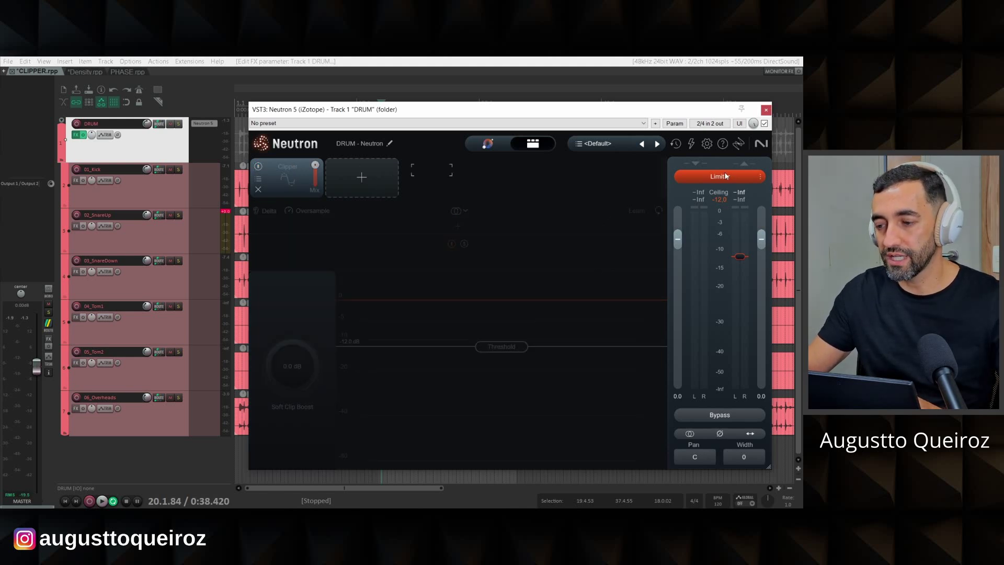
key(space)
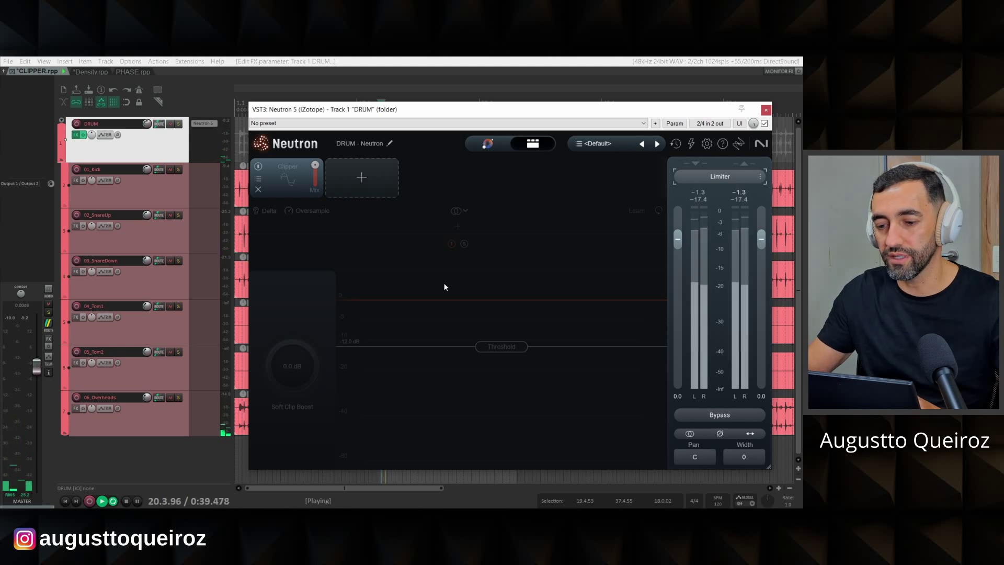
click(721, 177)
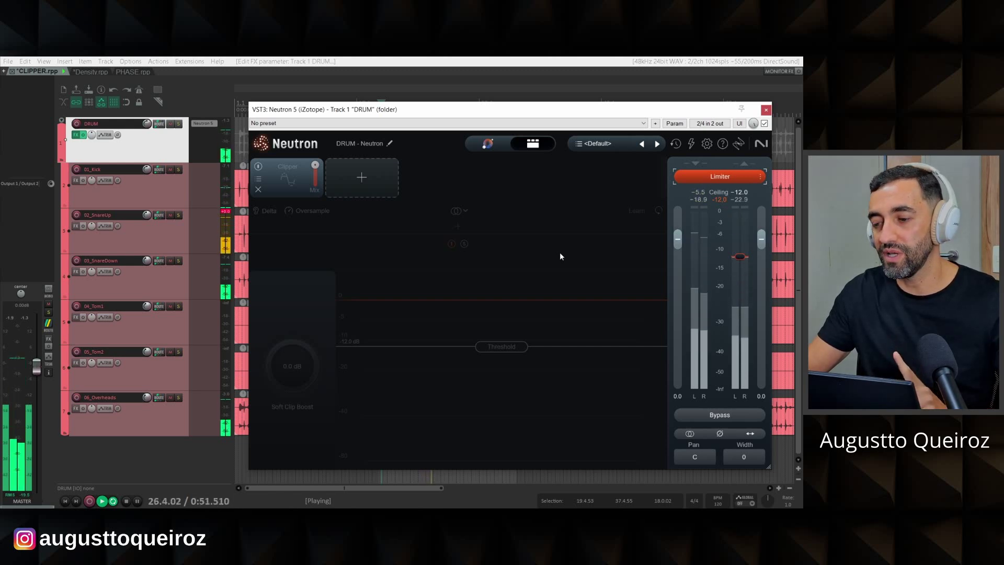
key(space)
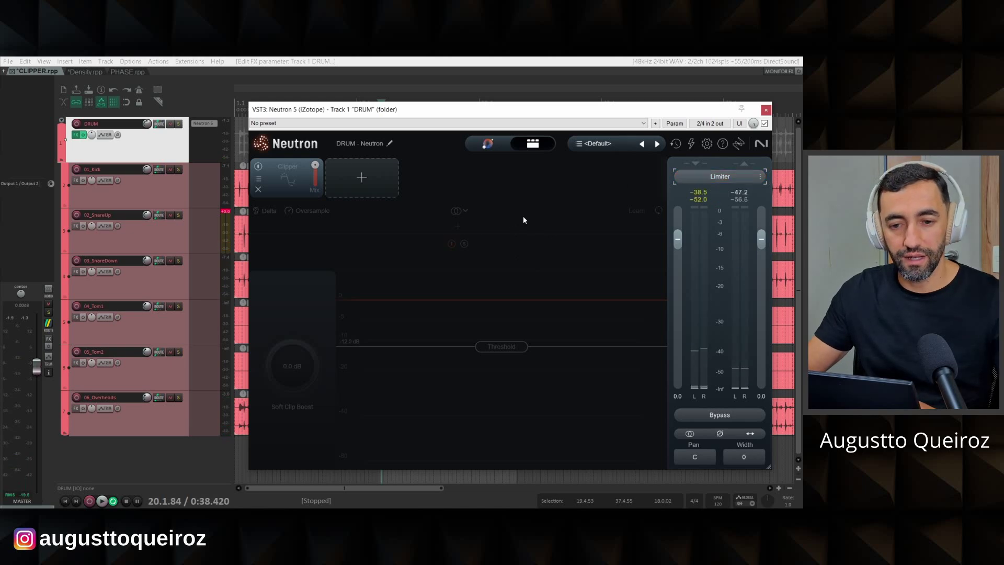
Step: Switch to the Density project and add a Density module to Neutron on vocal track 3
key(ctrl+Tab)
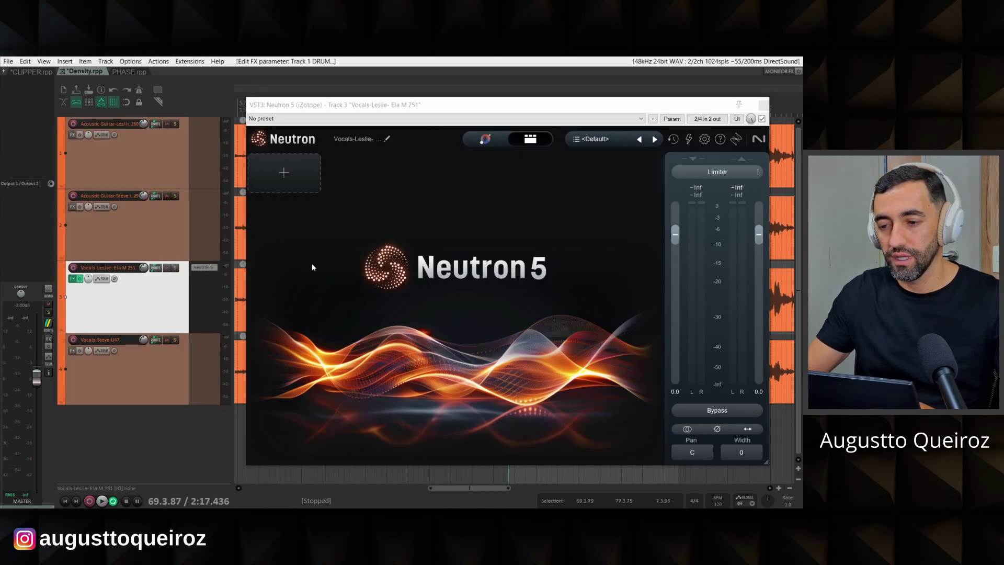
click(290, 175)
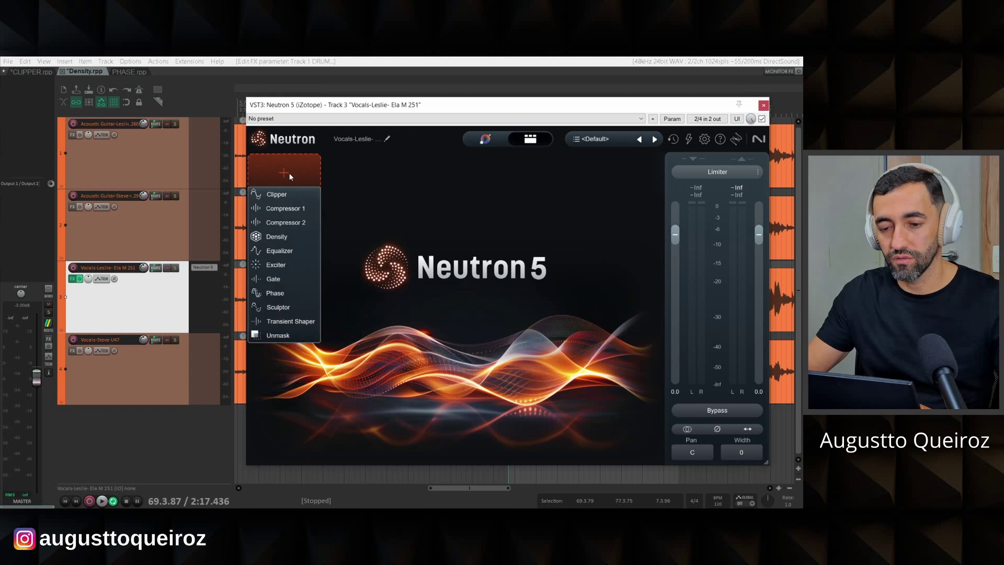
click(288, 234)
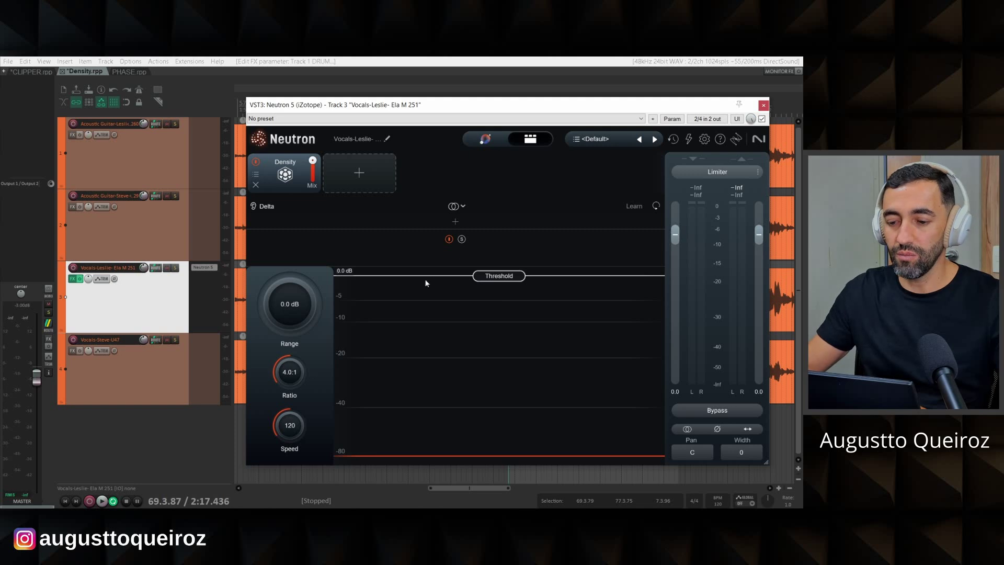
Step: Set the Density module's range to 12 dB and return its threshold to 0 dB after trying about -9 dB
drag(499, 279, 499, 321)
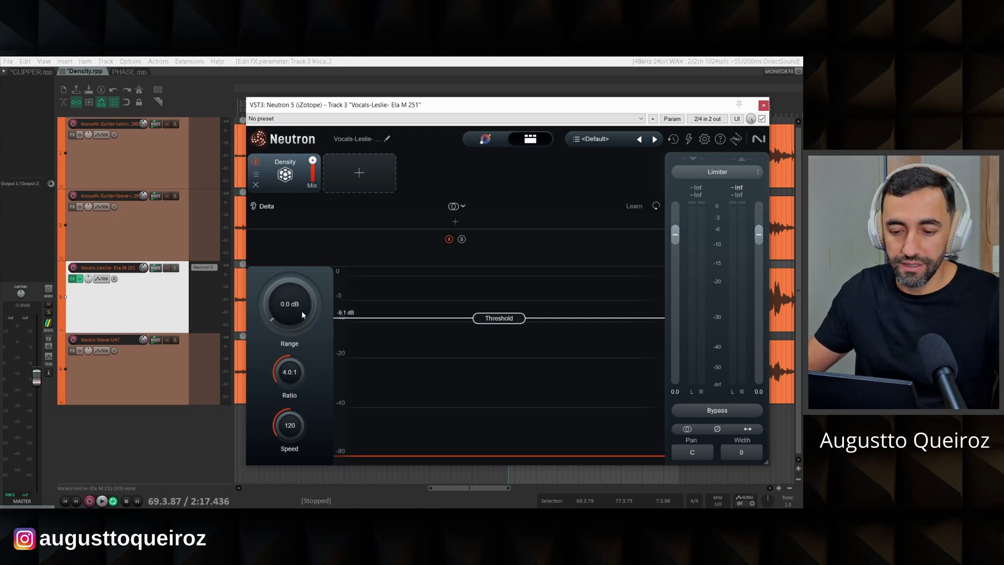
drag(294, 316, 292, 244)
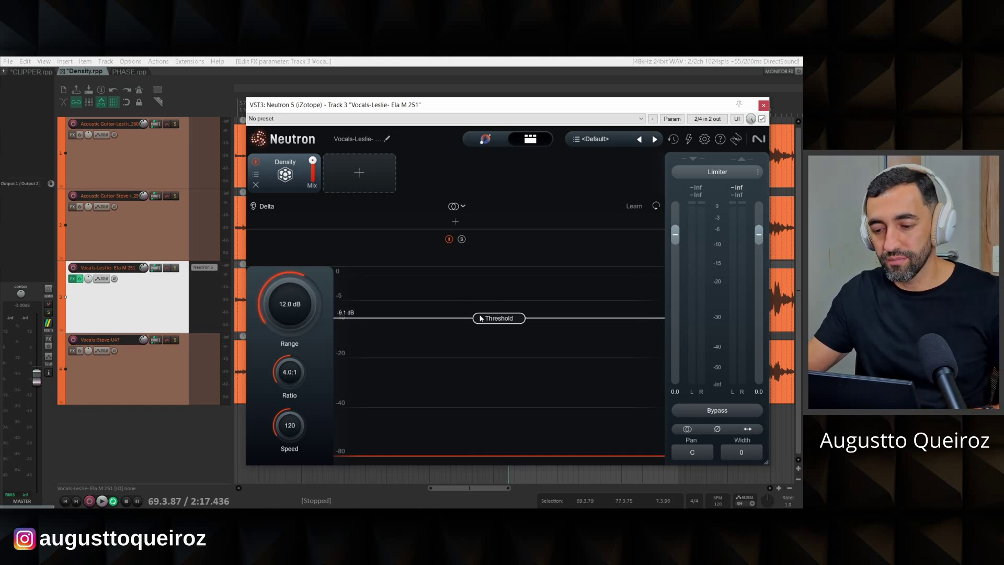
drag(478, 318, 497, 248)
Step: Bypass the Density module and reselect vocal track 3 after going through the acoustic guitar tracks
click(142, 239)
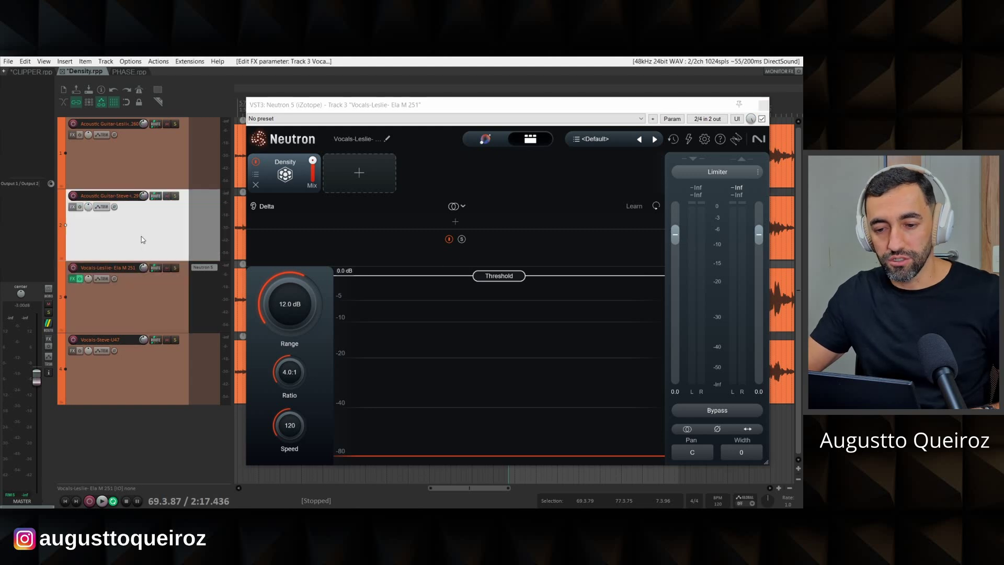
click(256, 164)
click(158, 298)
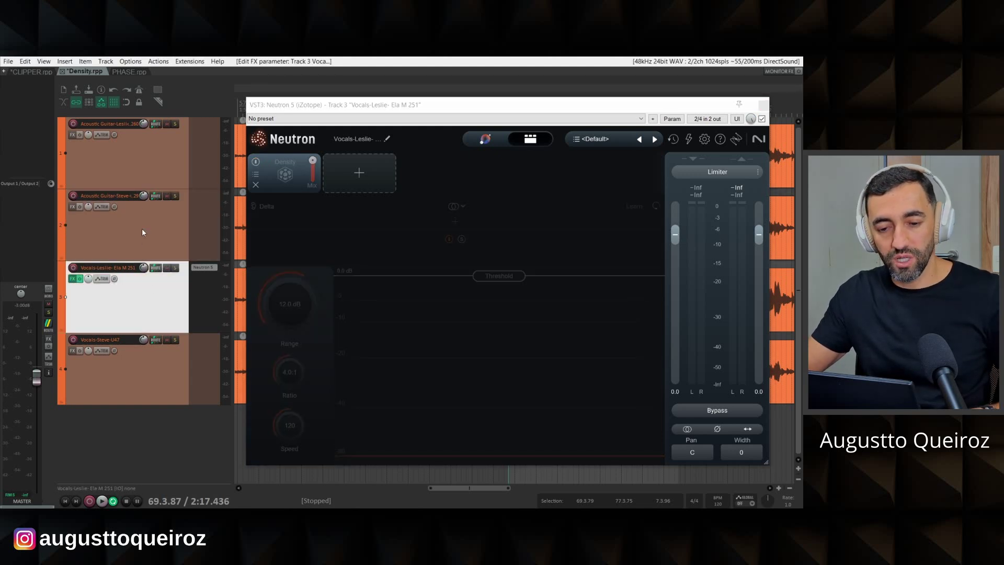
click(136, 187)
ctrl+click(140, 219)
click(137, 285)
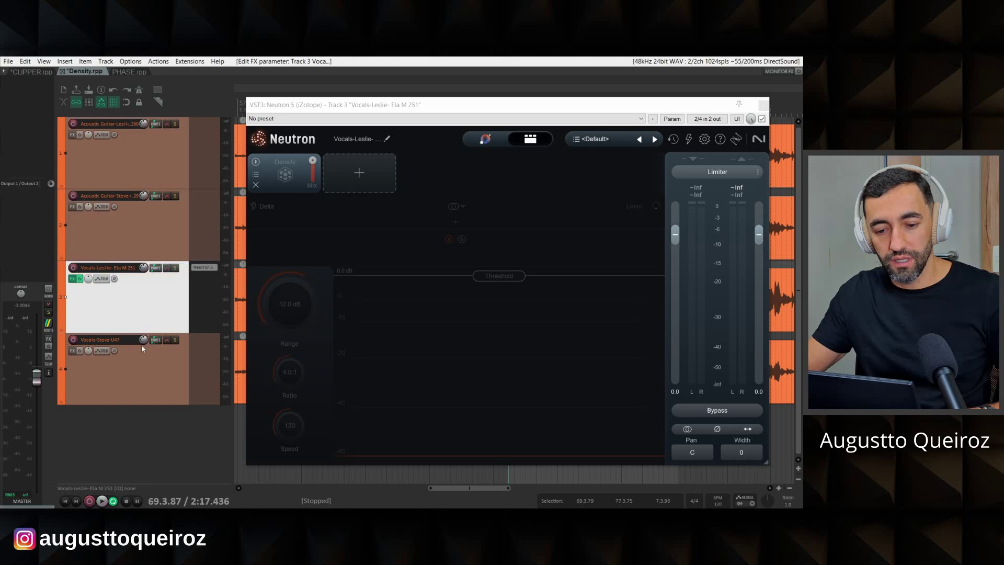
Step: Go through the two vocal tracks with the Neutron window moved off the waveforms, and reselect vocal track 3
ctrl+click(145, 372)
click(134, 307)
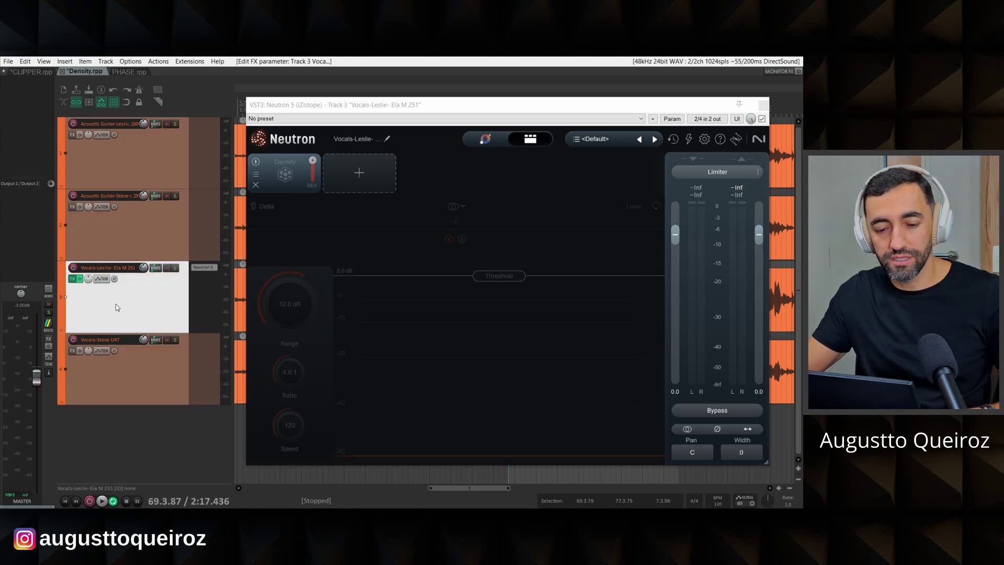
drag(458, 114, 413, 301)
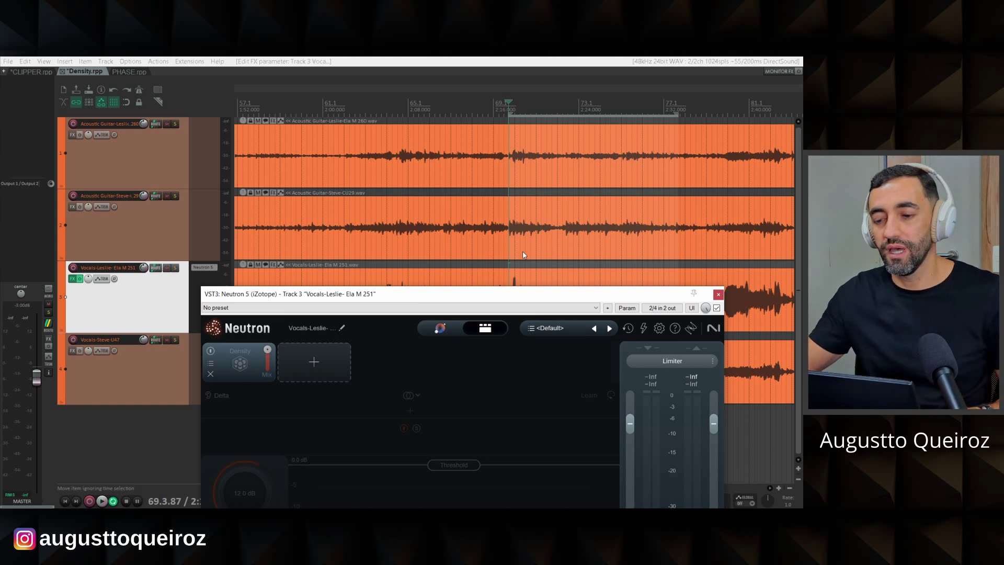
click(142, 365)
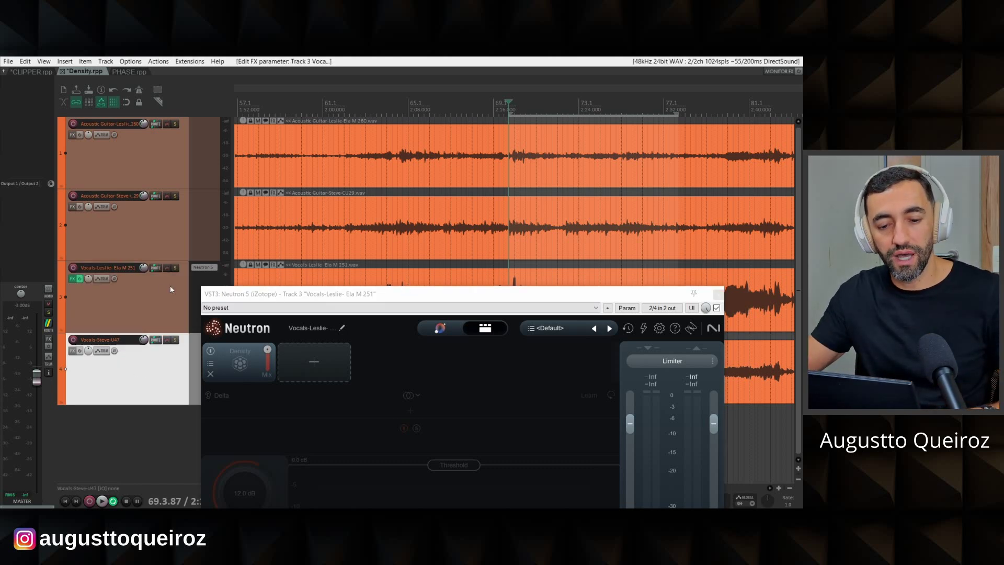
click(147, 297)
drag(344, 298, 392, 126)
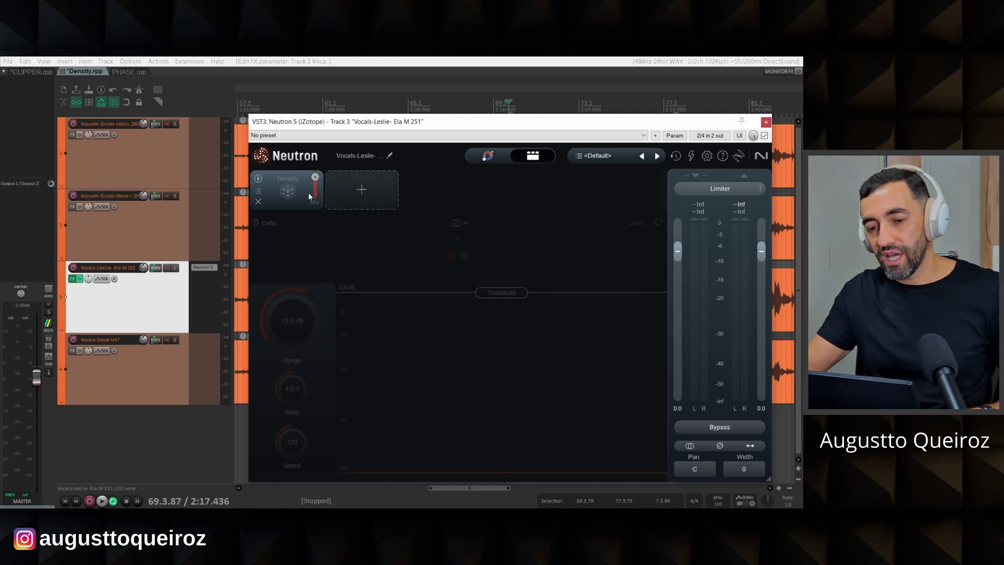
Step: Enable the Density module, set its range and threshold to 0 dB, and play the looped passage as a reference
click(259, 179)
drag(513, 295, 515, 311)
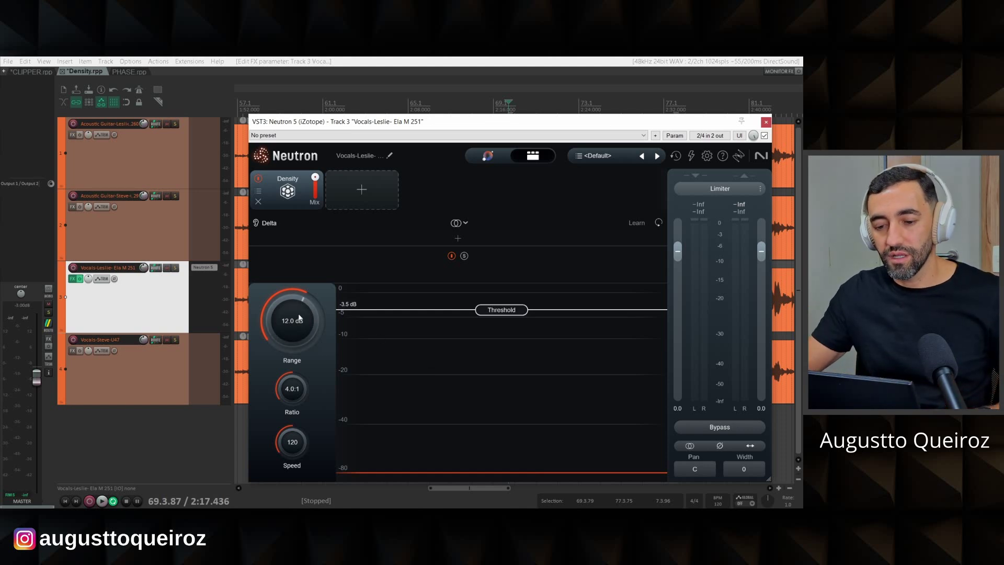
drag(489, 318, 490, 266)
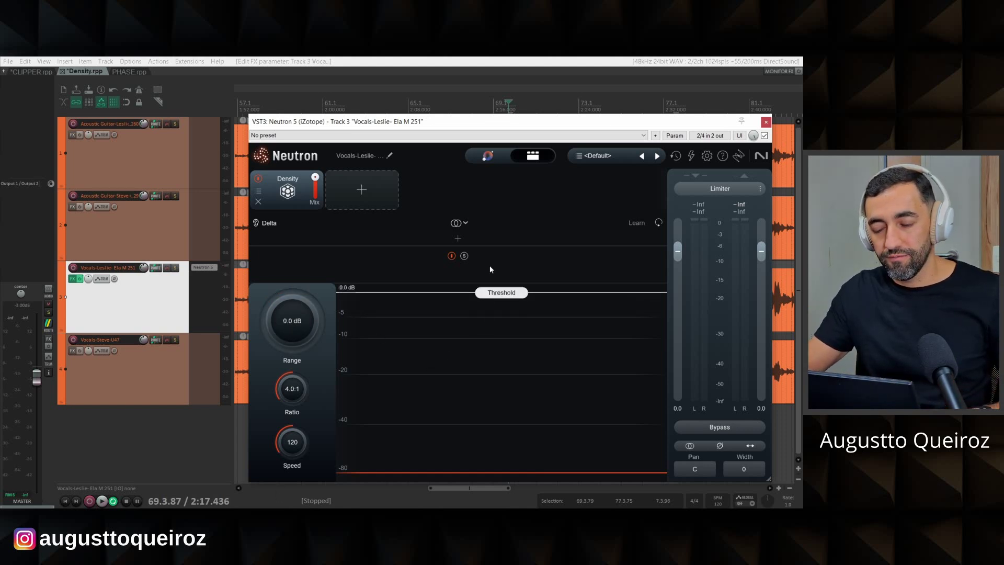
key(space)
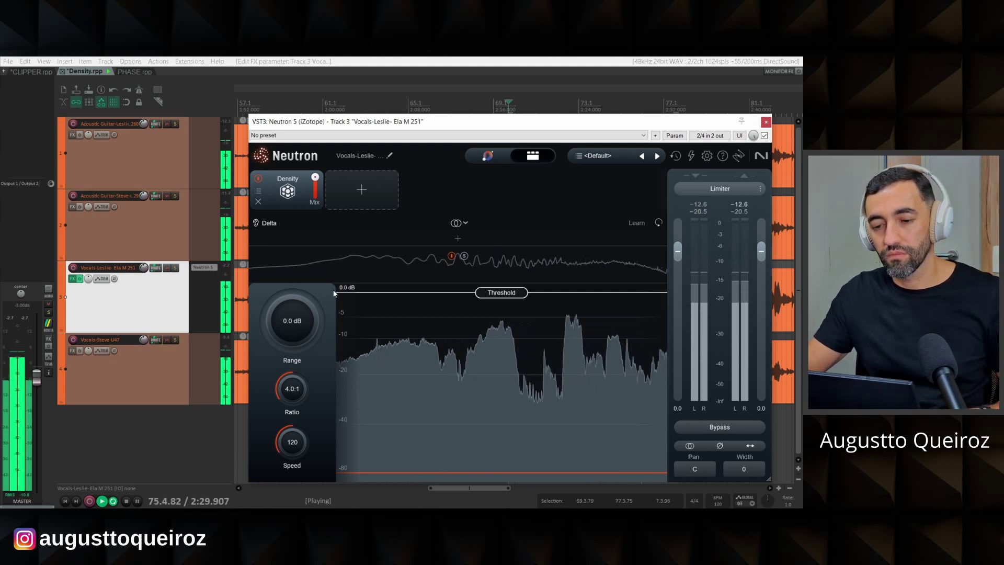
key(space)
Step: Set Density's range to about 13.8 dB and its threshold to about -4.0 dB, fine-tuning both during playback
drag(297, 321, 299, 247)
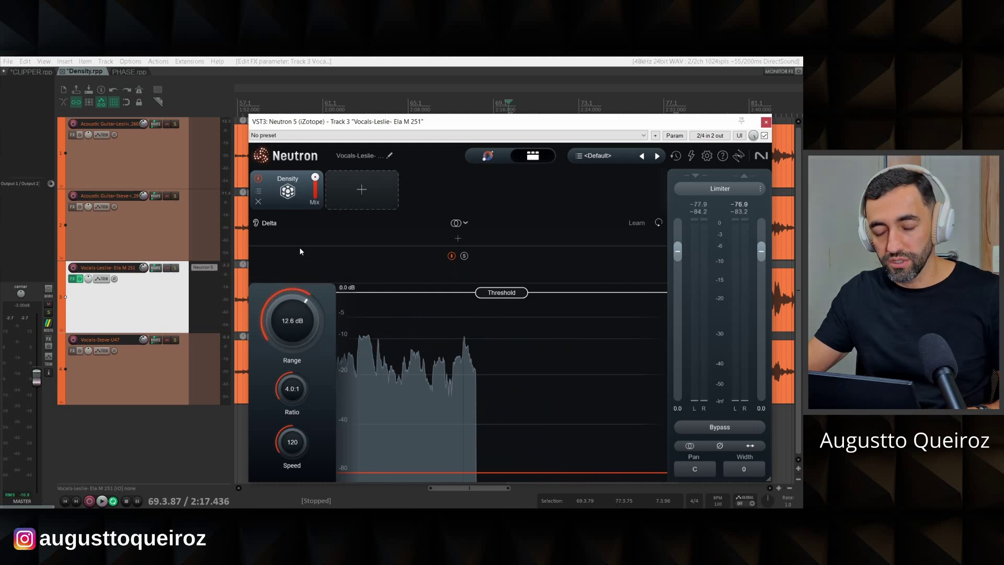
drag(481, 296, 485, 319)
key(space)
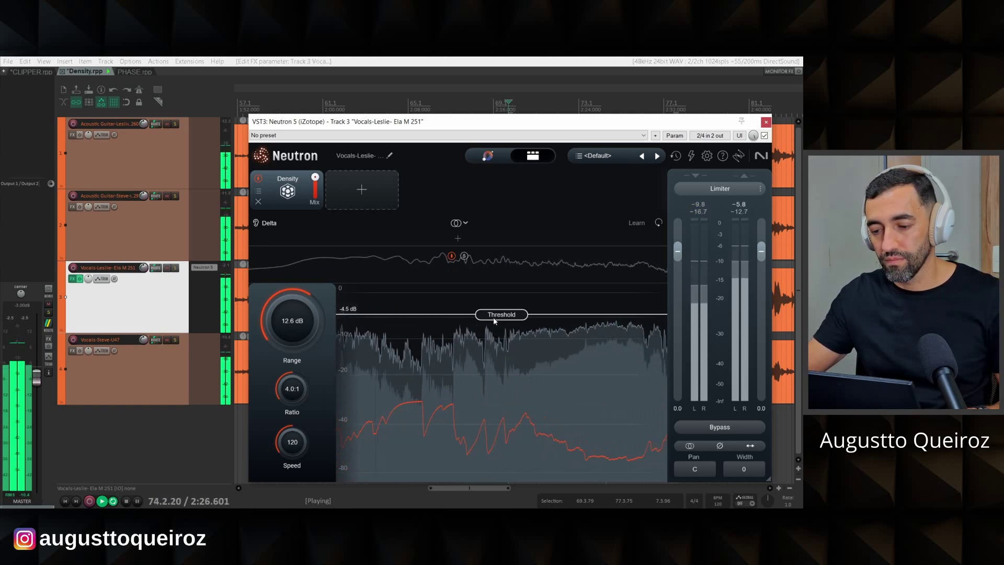
drag(494, 317, 496, 315)
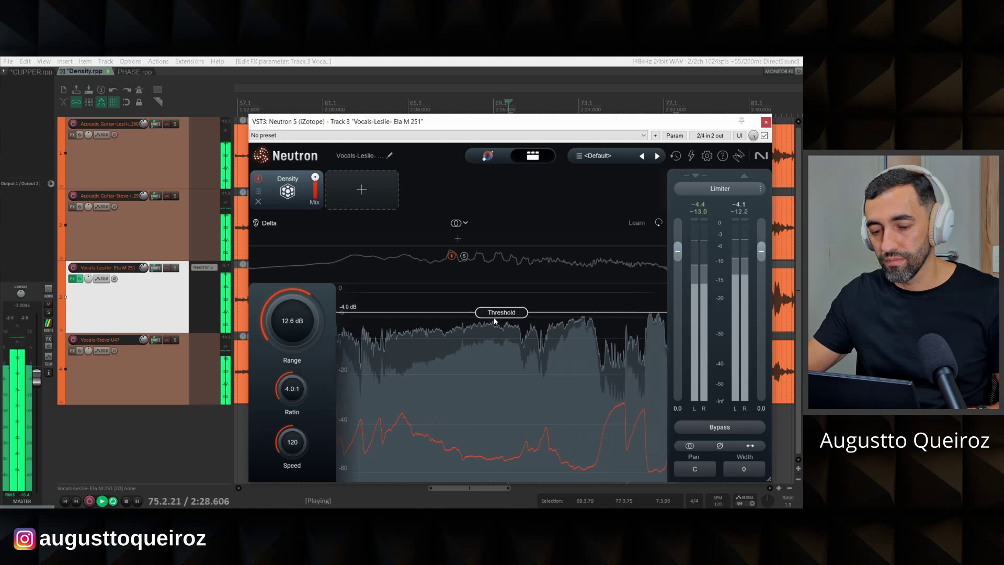
drag(303, 327, 307, 320)
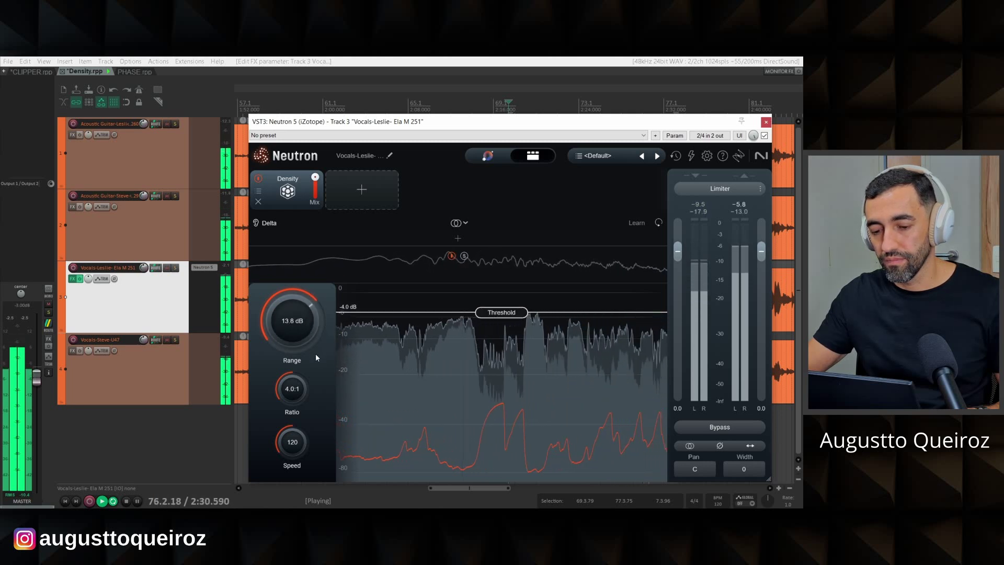
key(space)
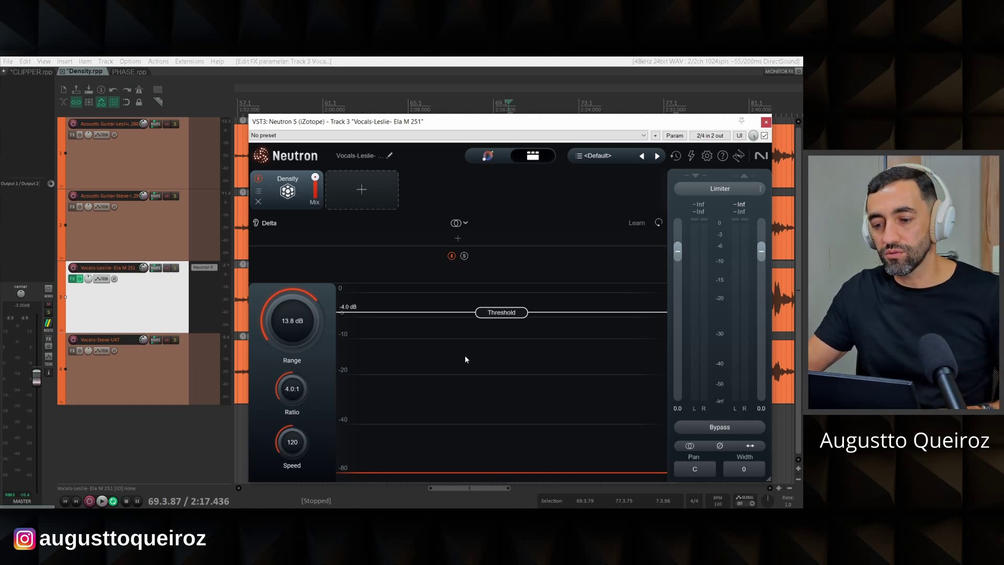
Step: Replay the passage with Density active, audition it with Delta on, and switch Delta off again
key(space)
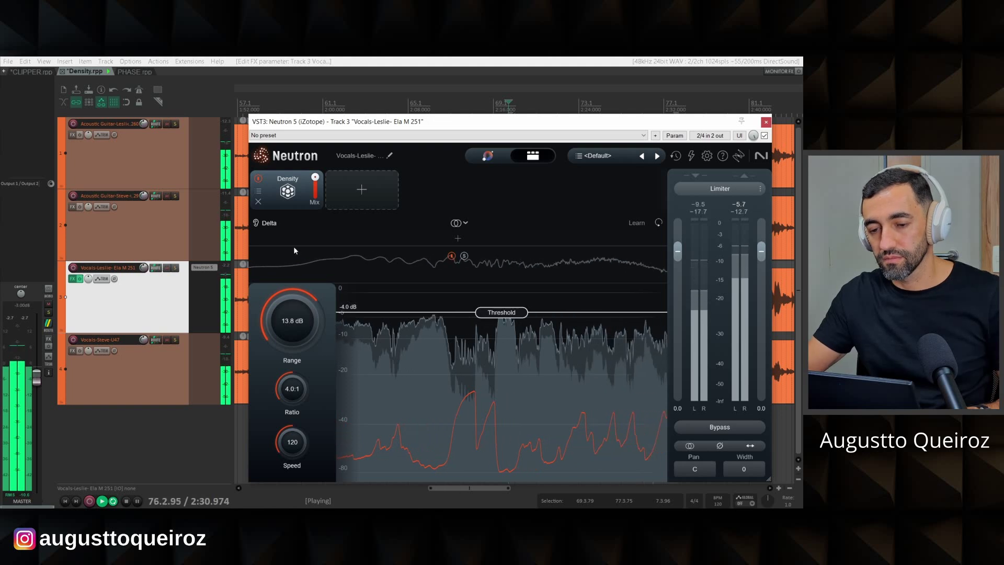
key(space)
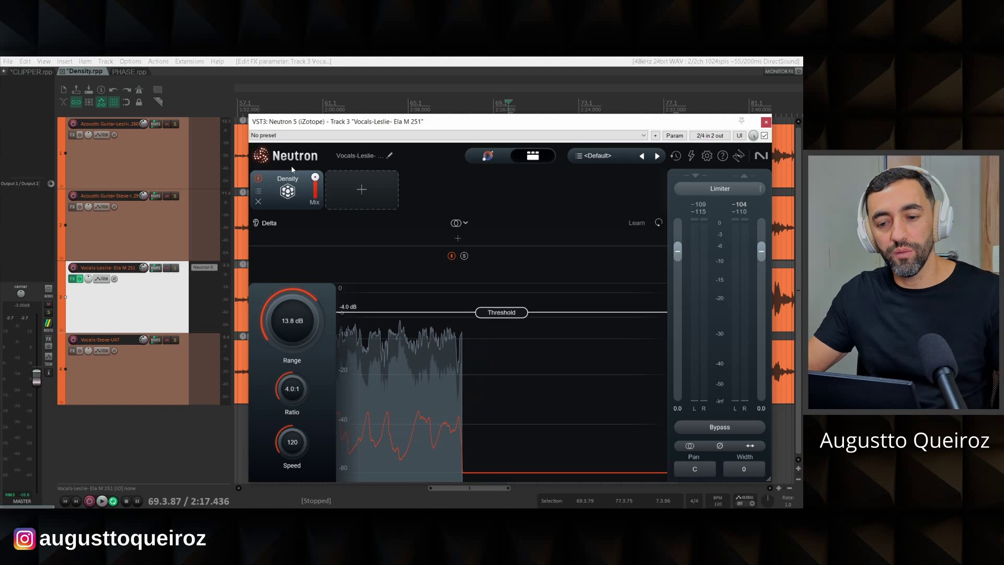
click(266, 222)
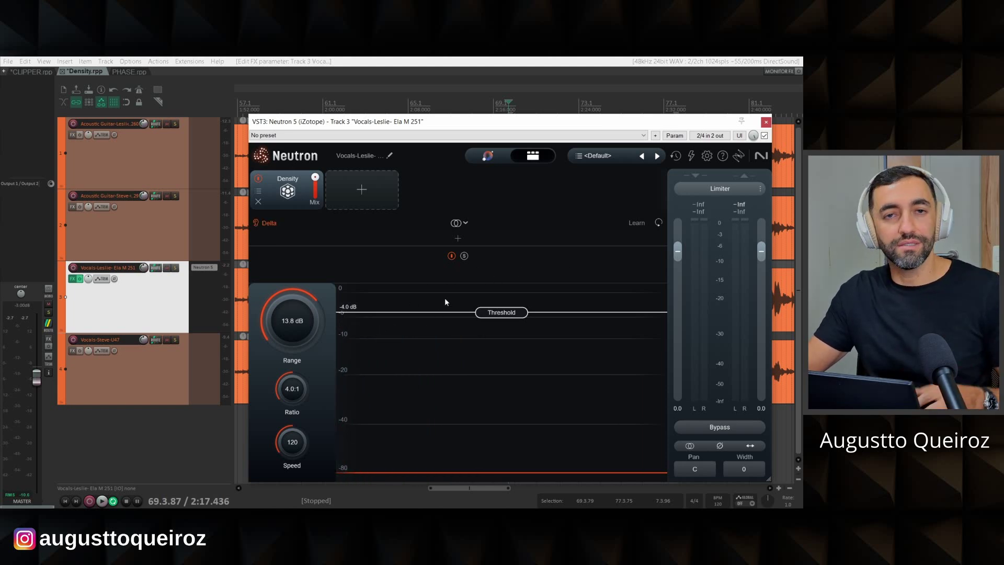
key(space)
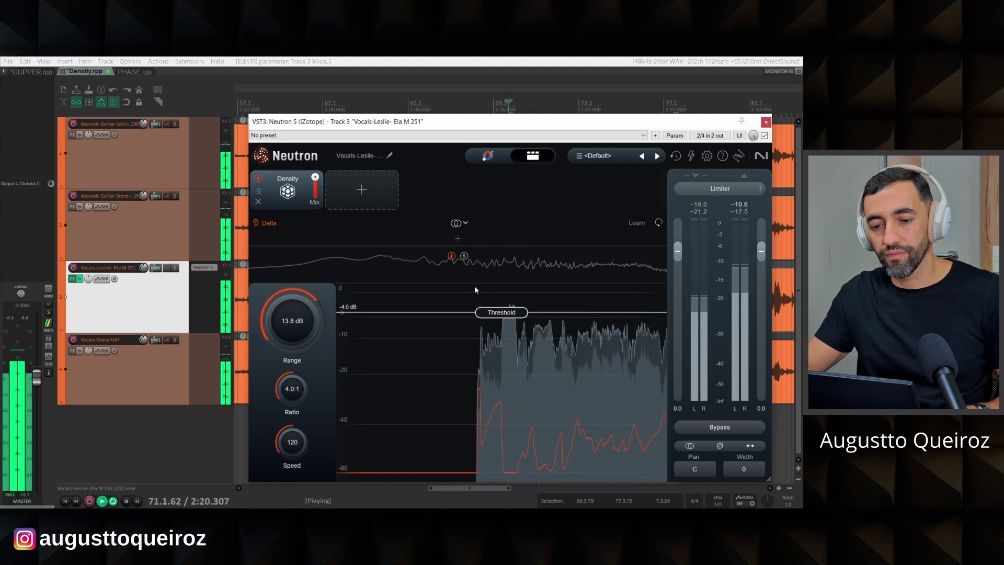
key(space)
click(278, 223)
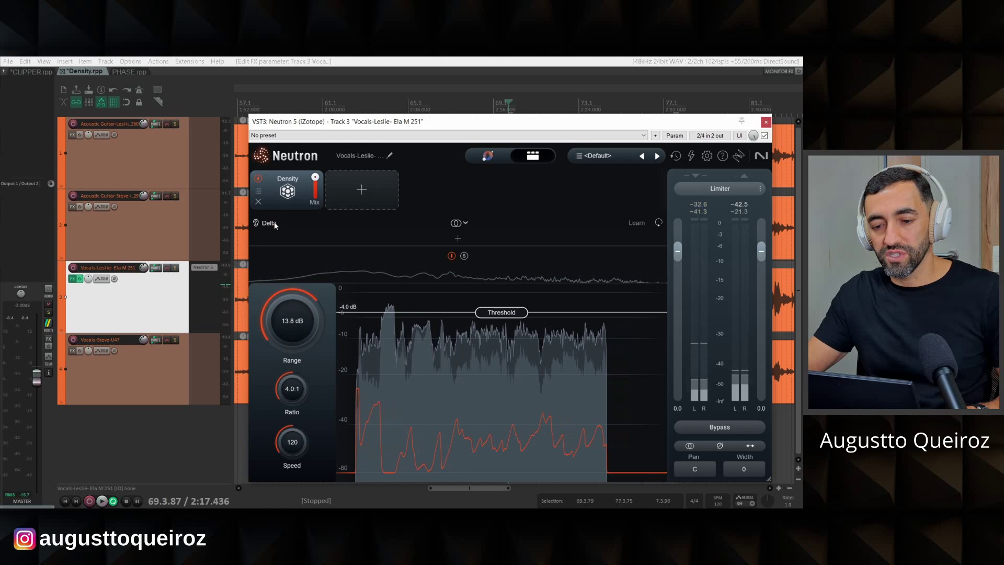
Step: Split Density into two frequency bands at 854 Hz and view the Stereo and Mid/Side options, keeping Stereo
click(455, 248)
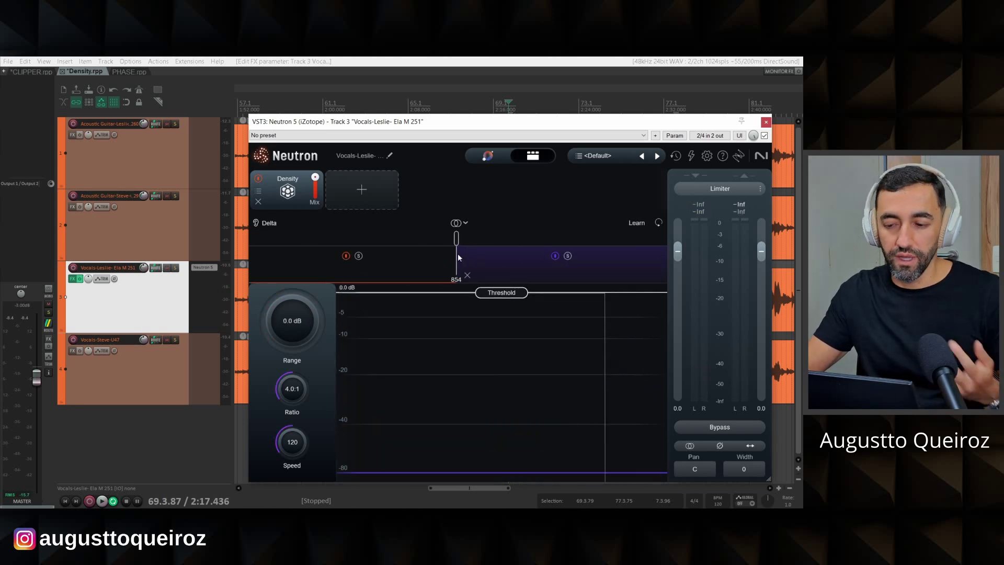
click(463, 223)
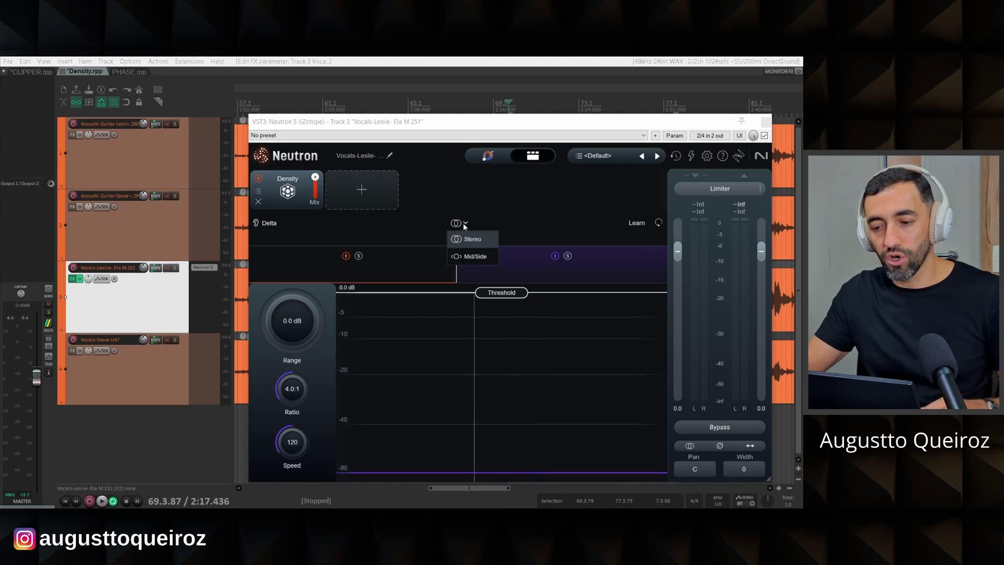
click(526, 214)
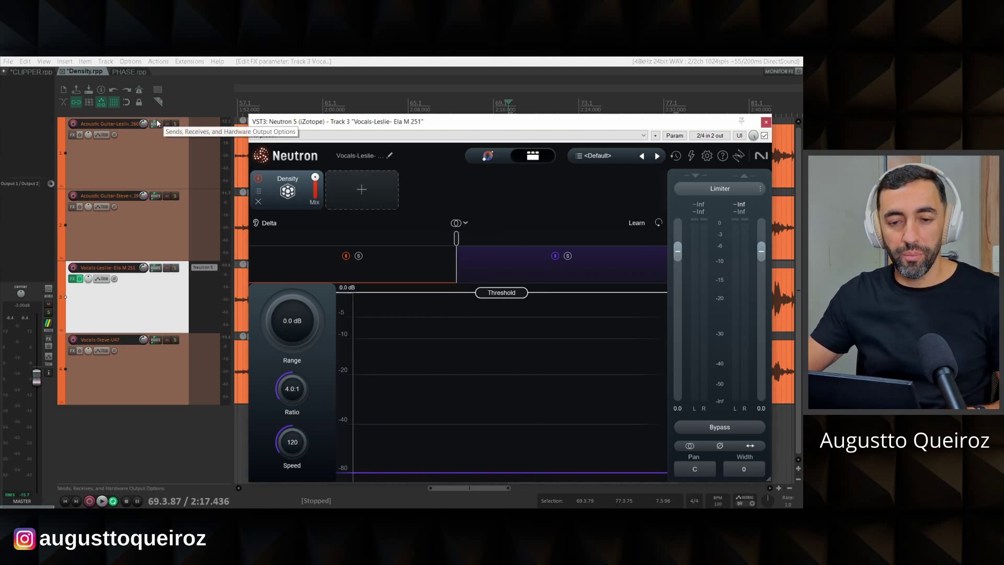
Step: Switch to the PHASE project and add a Phase module to Neutron on kick track 1
click(128, 72)
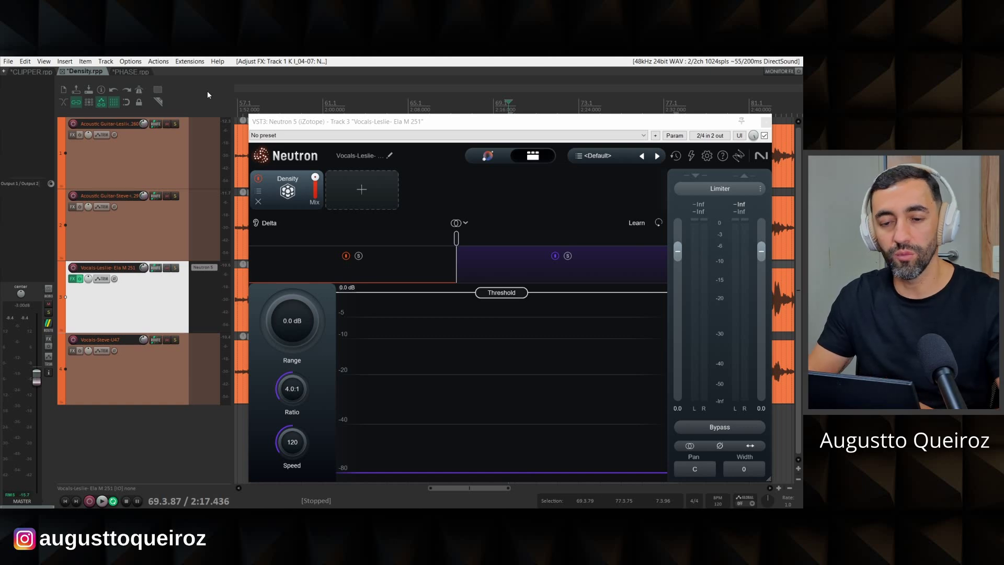
click(132, 72)
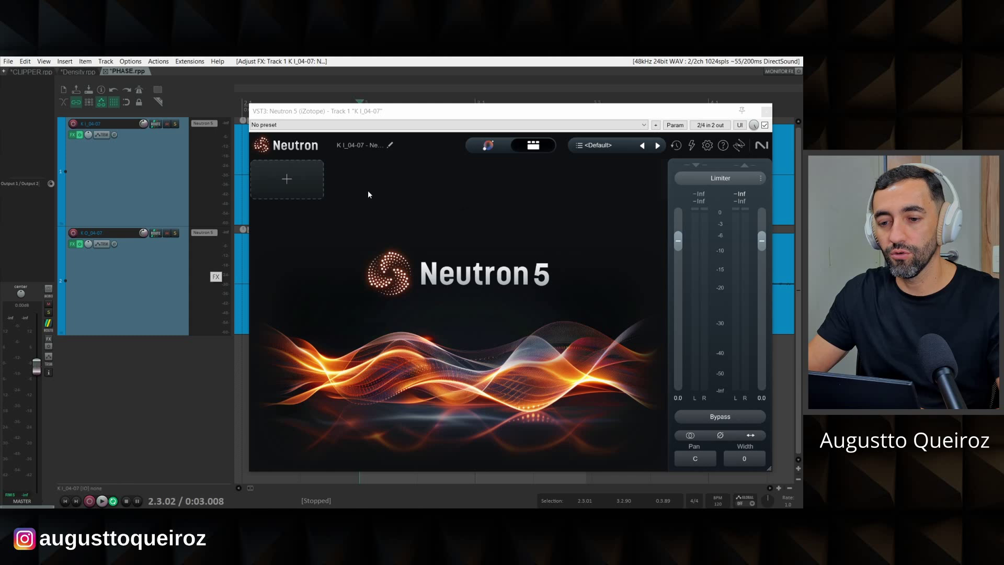
click(288, 181)
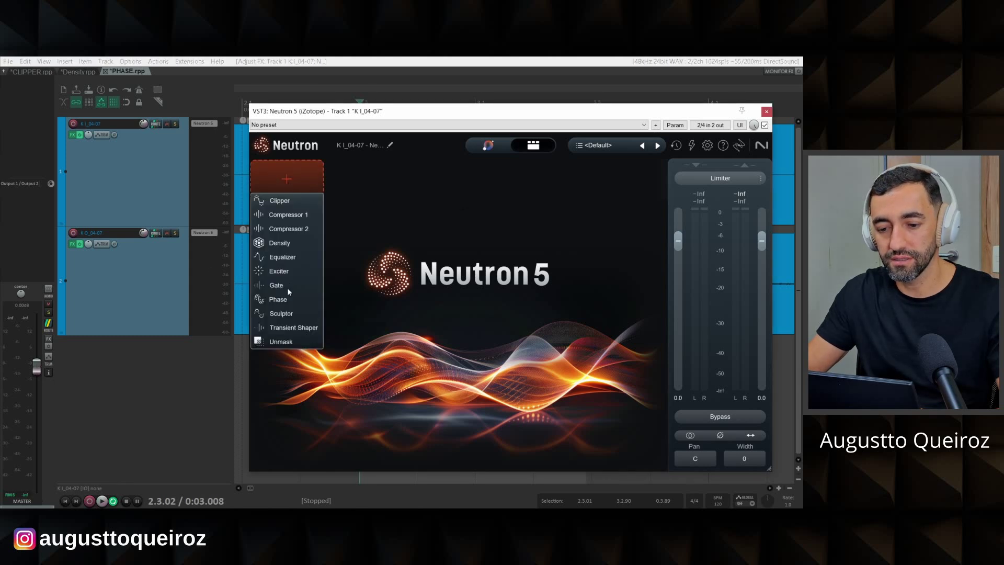
click(283, 298)
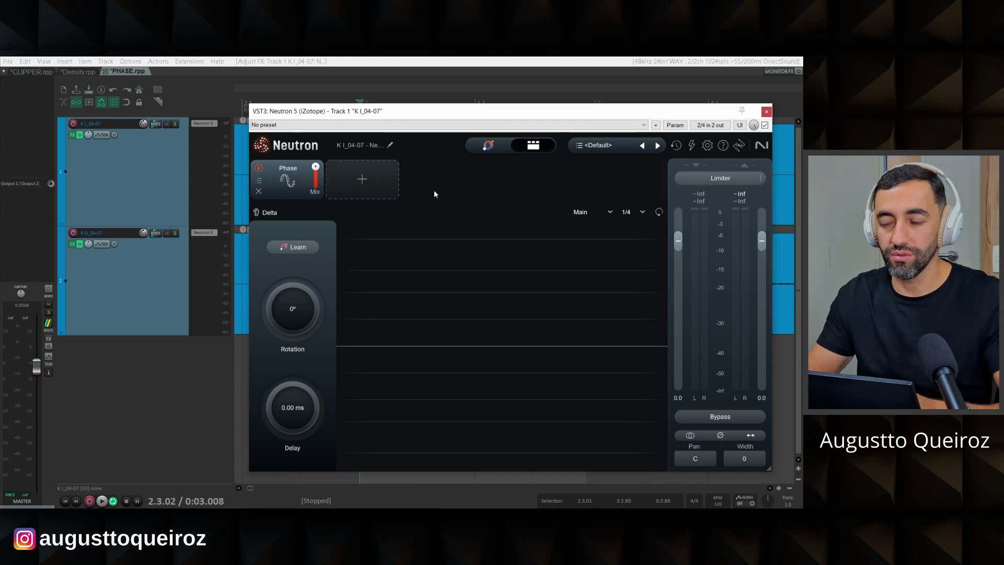
Step: Compare the waveforms of the two kick tracks up close, examining the timing of the same hit on each
drag(406, 117, 396, 338)
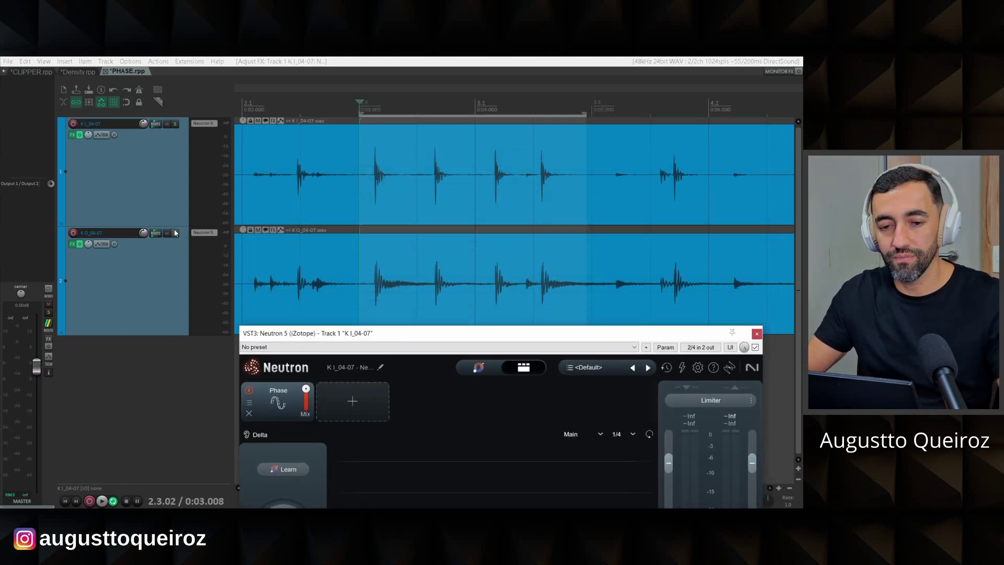
click(119, 178)
click(116, 284)
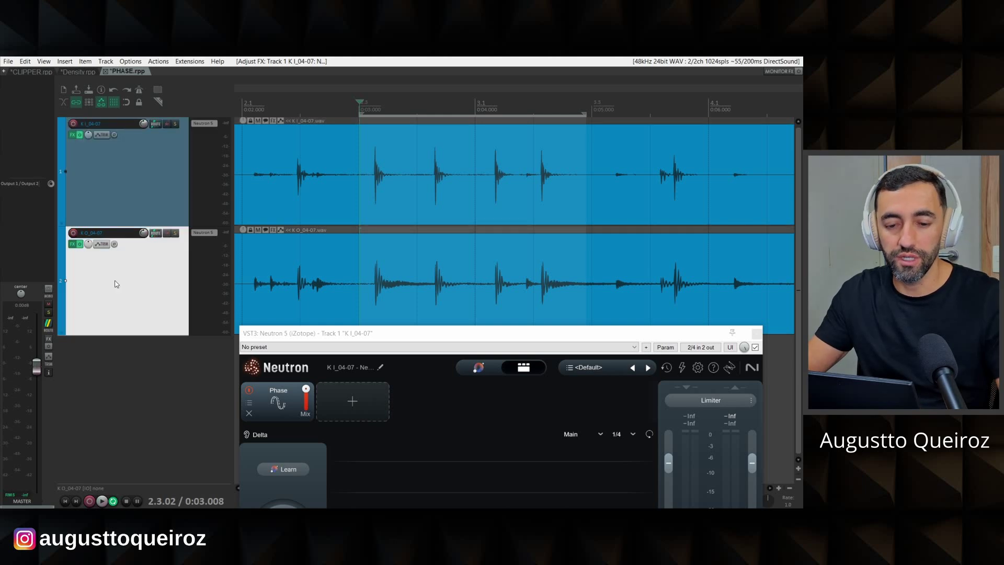
click(168, 181)
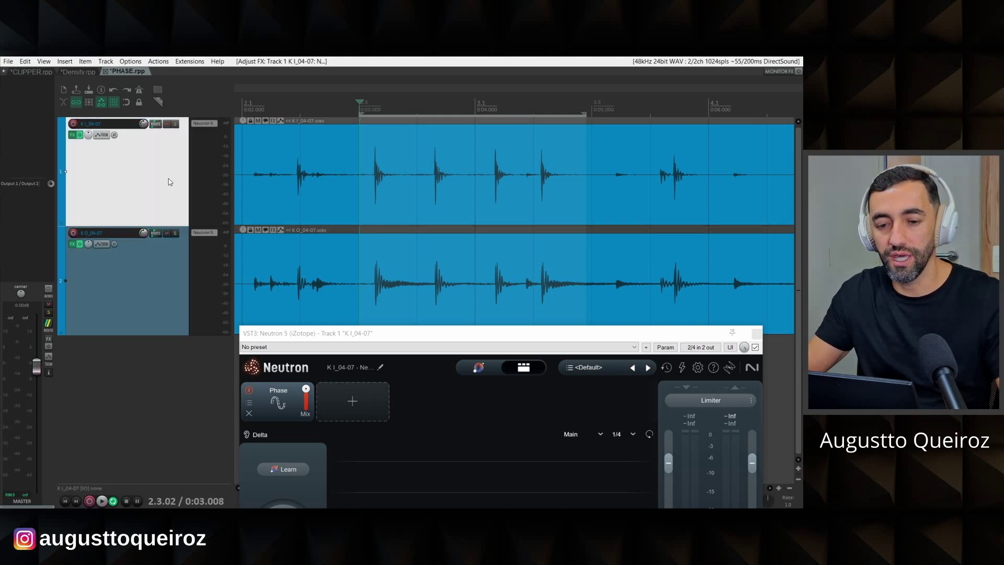
click(163, 278)
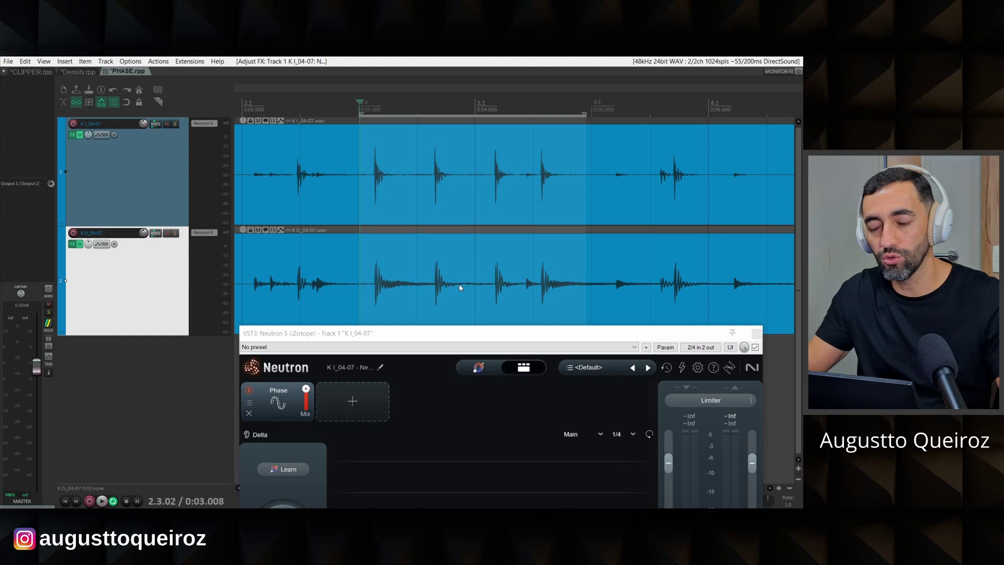
scroll(494, 152, up, 10)
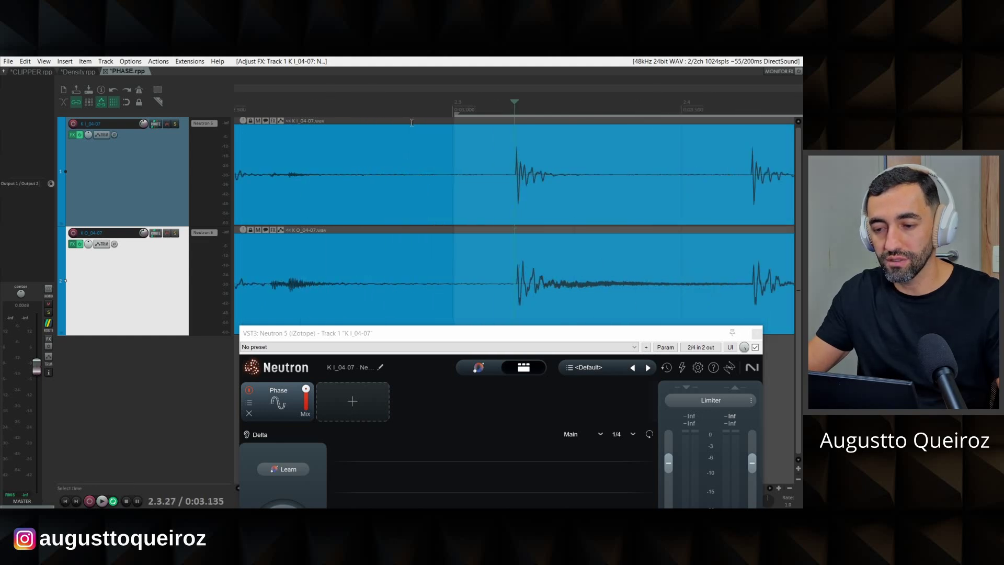
scroll(592, 114, up, 3)
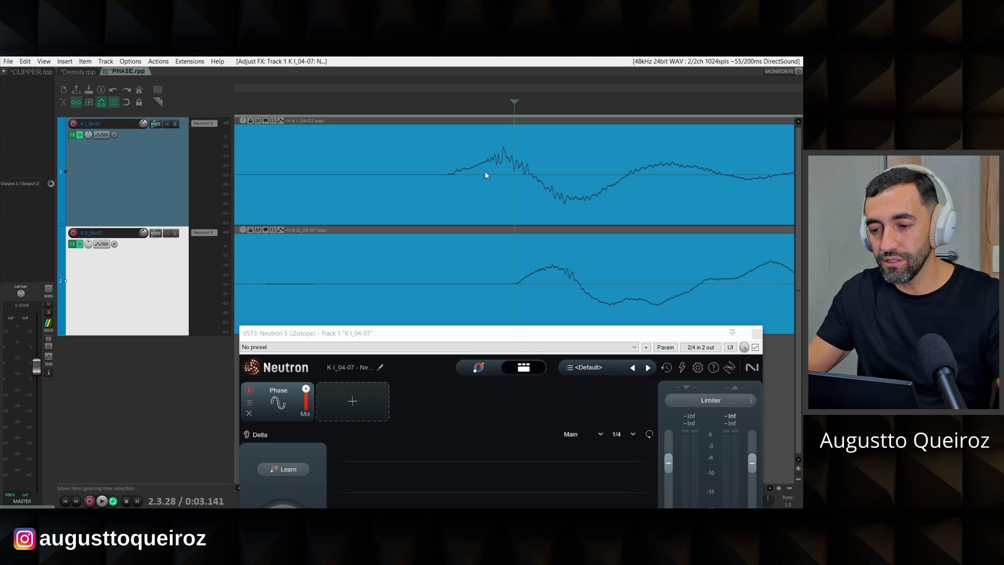
scroll(511, 182, down, 8)
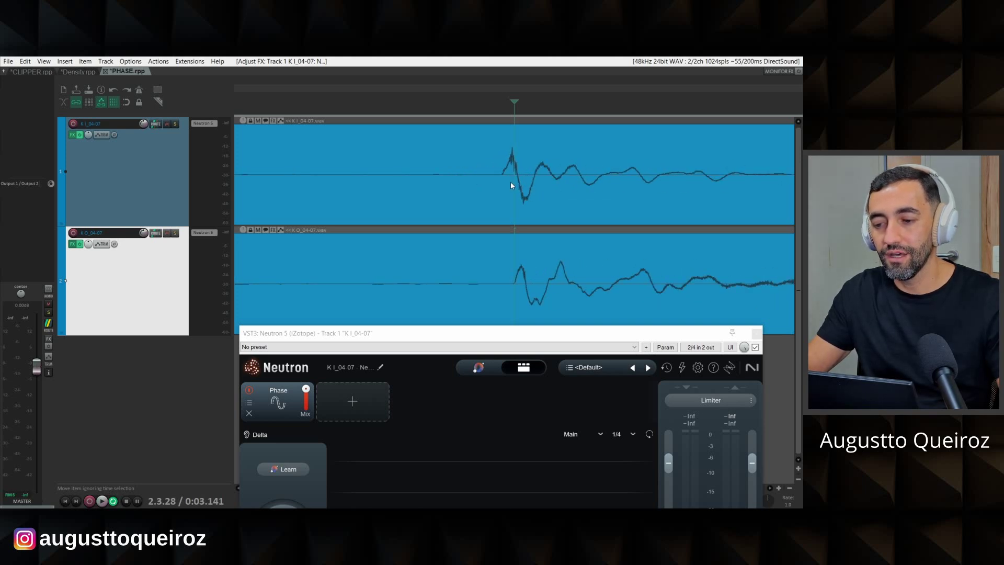
Step: Bypass the Phase module and play the kick tracks from just before the loop, soloing track 1
click(603, 103)
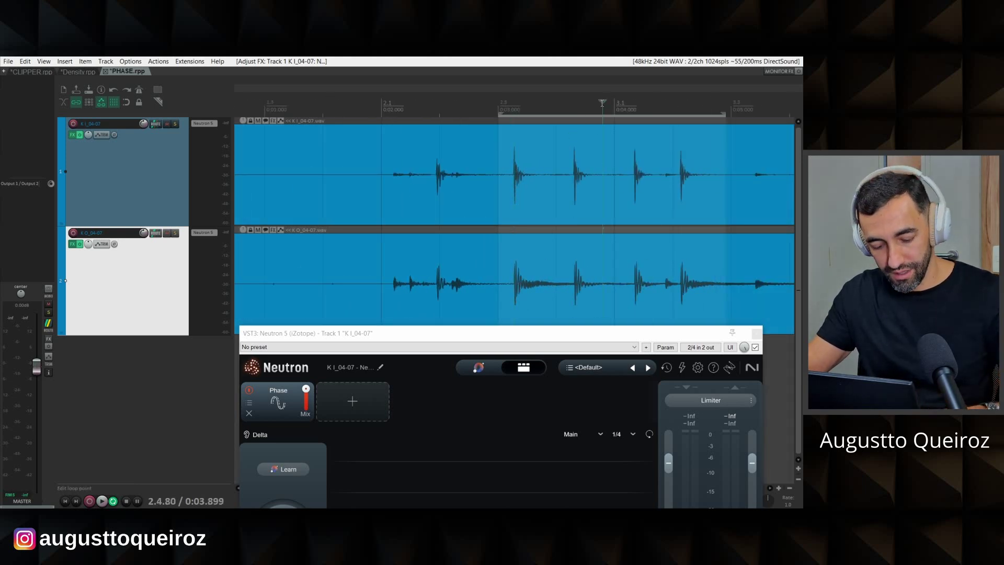
scroll(598, 132, right, 4)
scroll(525, 172, up, 4)
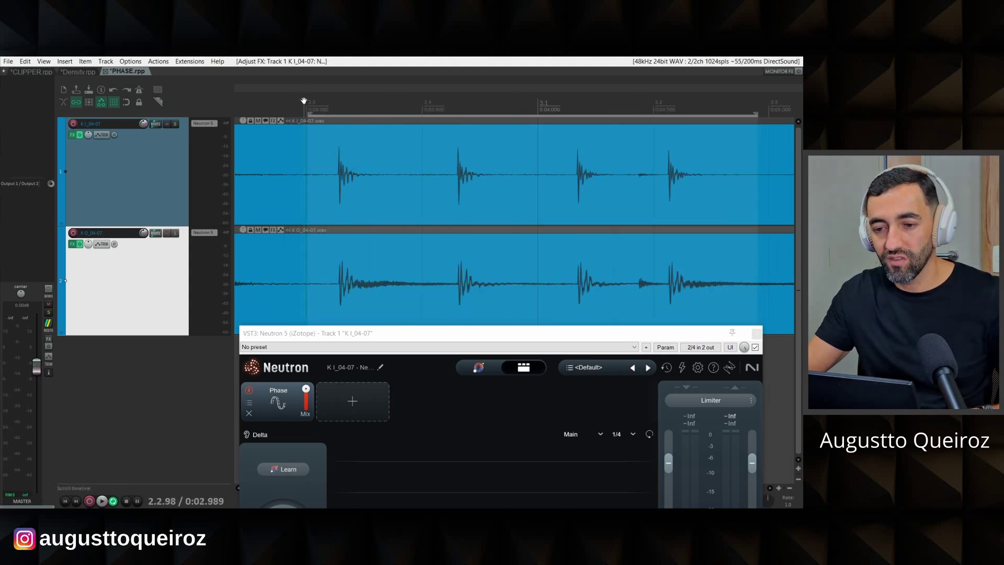
click(250, 391)
drag(400, 336, 412, 127)
key(space)
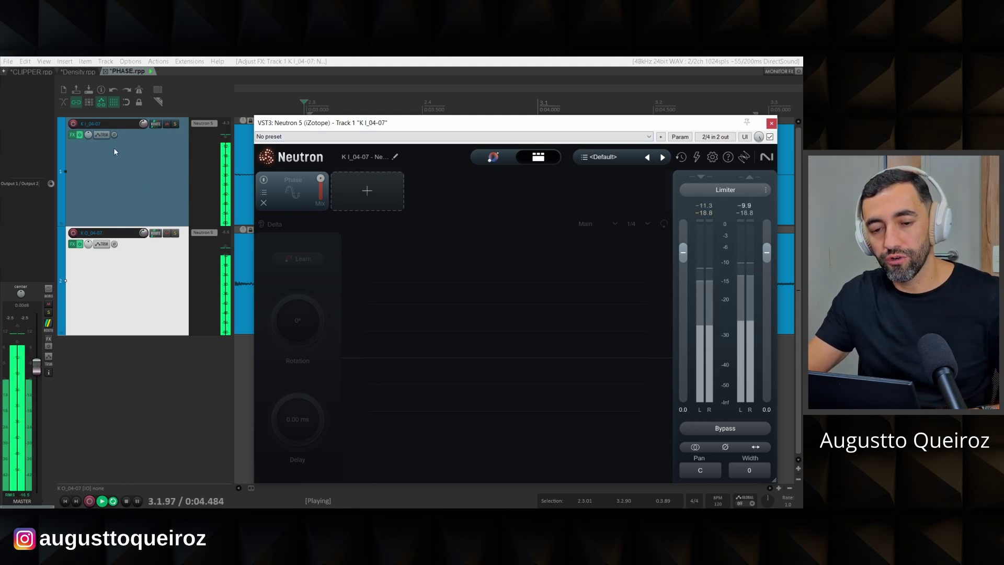
ctrl+alt+click(175, 124)
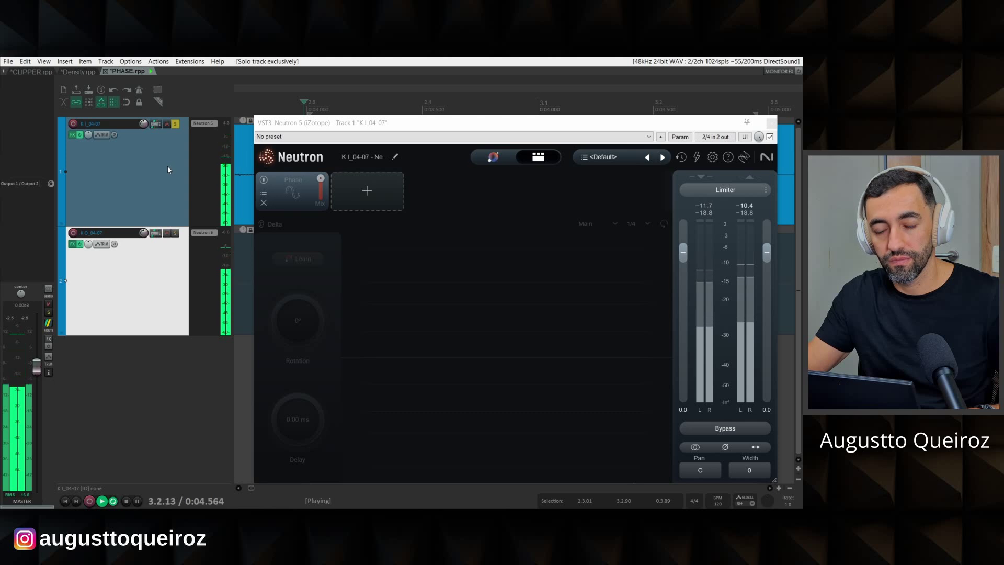
Step: Solo kick track 2 to hear it alone, select kick track 1 and stop playback
ctrl+alt+click(176, 234)
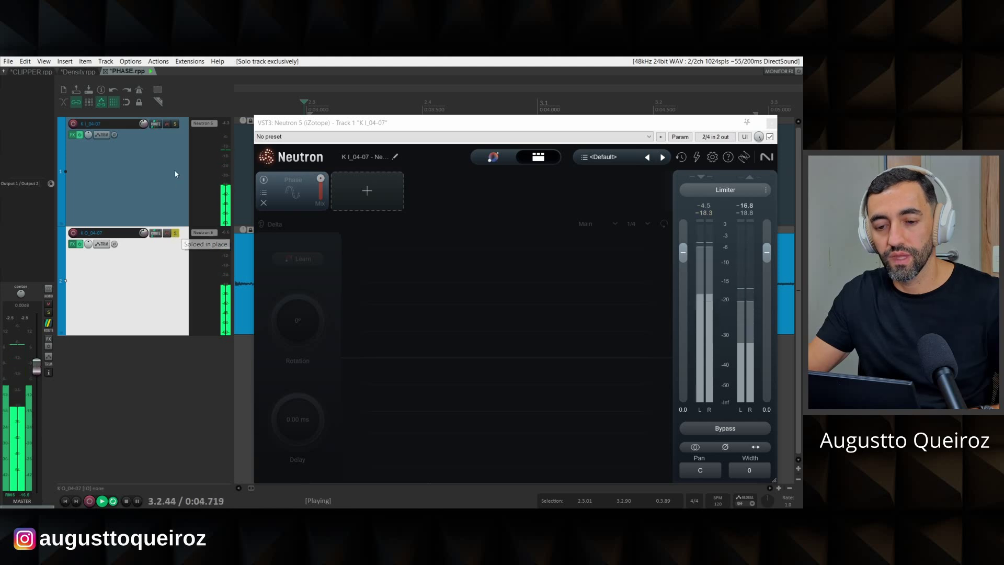
click(168, 198)
key(space)
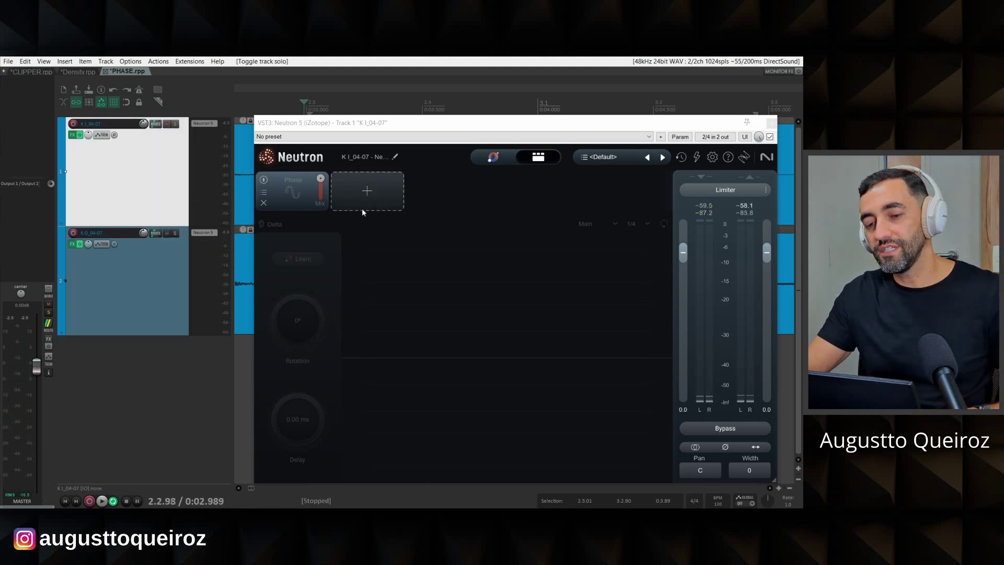
Step: Re-enable the Phase module on kick track 1, then close and reopen its Neutron window
click(264, 181)
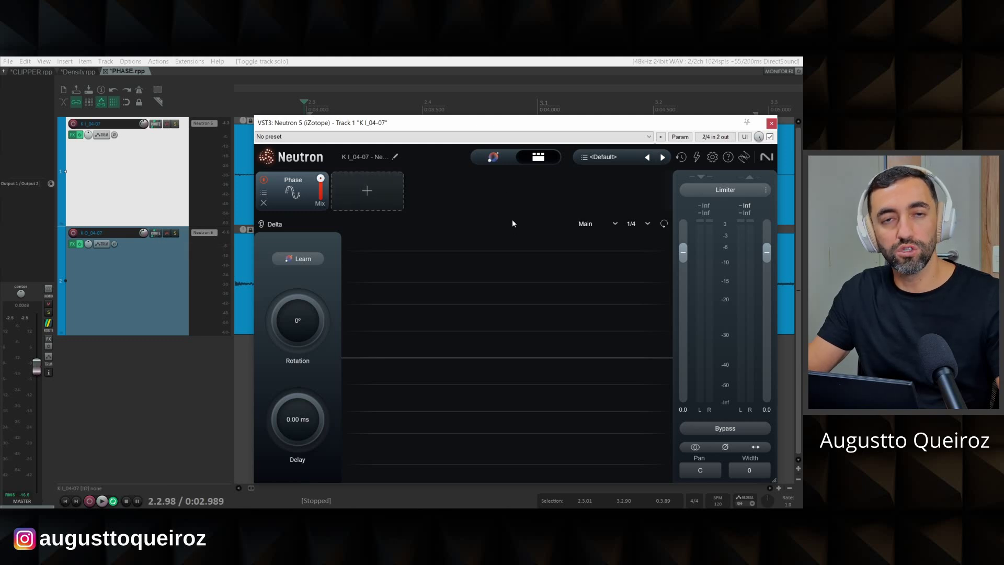
click(772, 124)
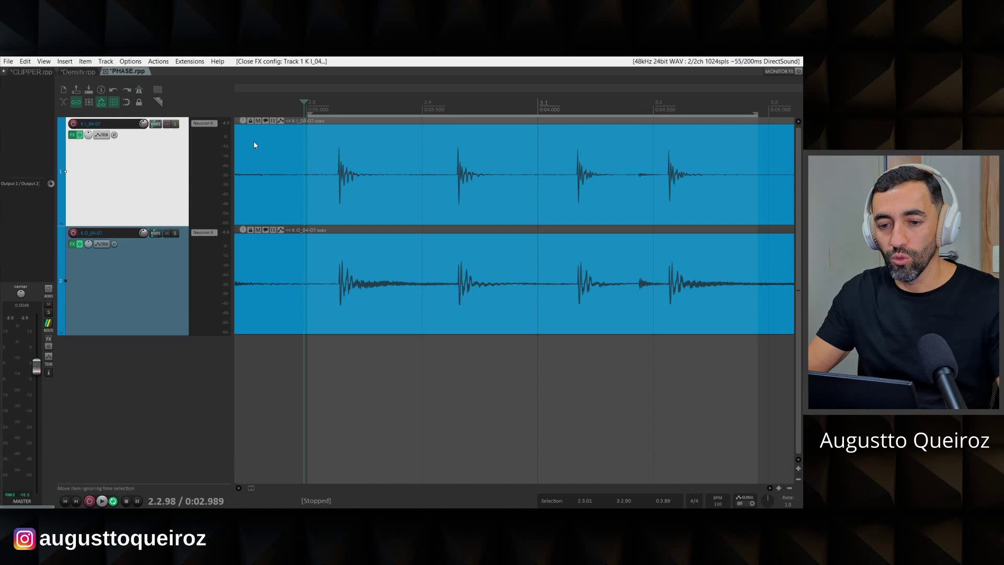
click(211, 124)
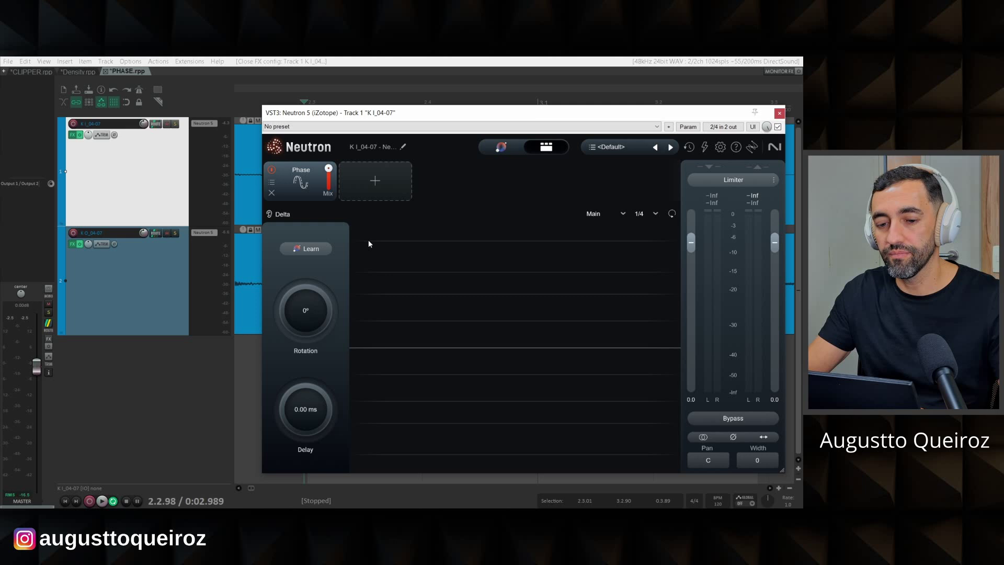
Step: Send kick track 2 to channels 3/4 of track 1 as Neutron's sidechain, with the send level at 0 dB
click(155, 250)
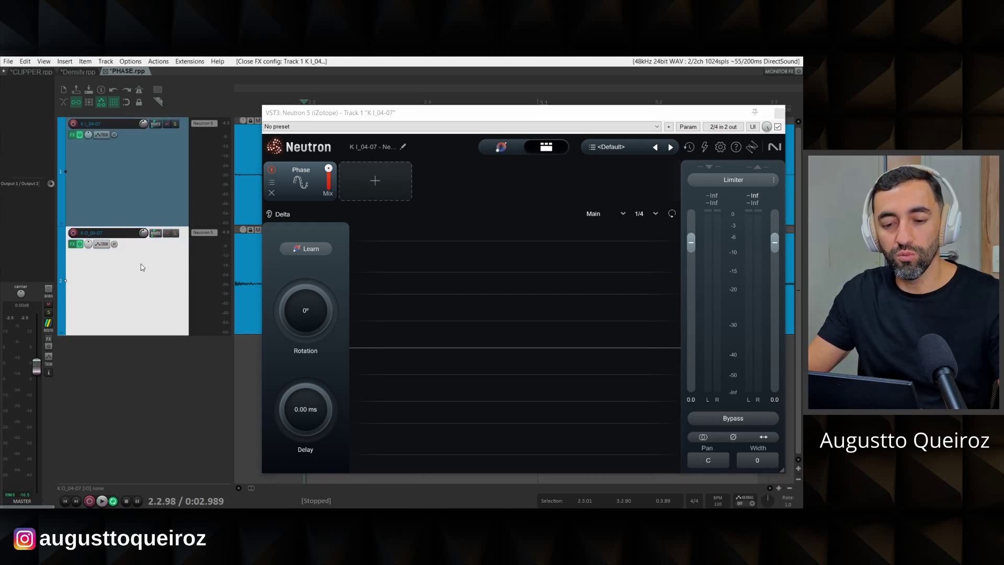
click(156, 234)
click(155, 234)
click(156, 234)
click(155, 233)
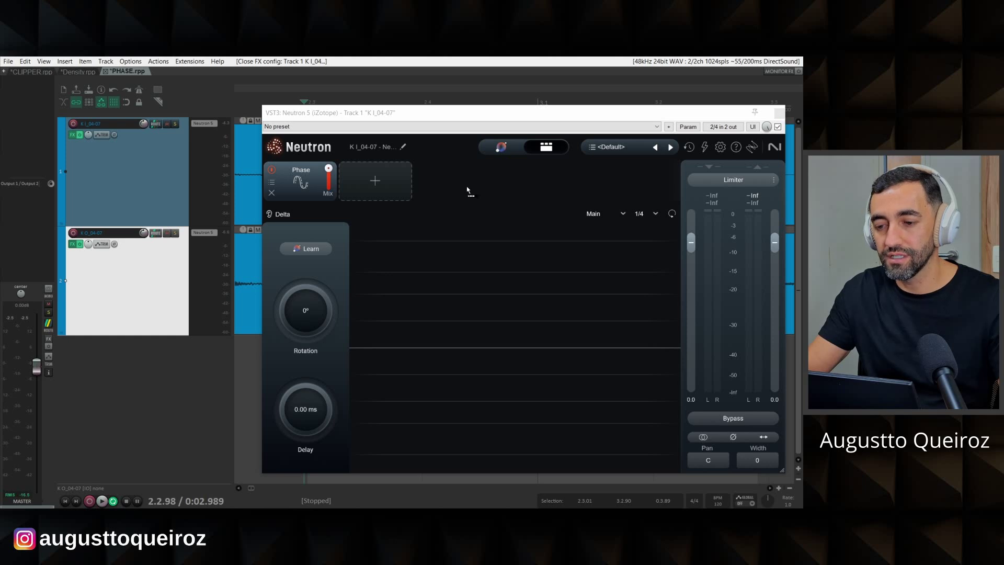
drag(469, 189, 463, 203)
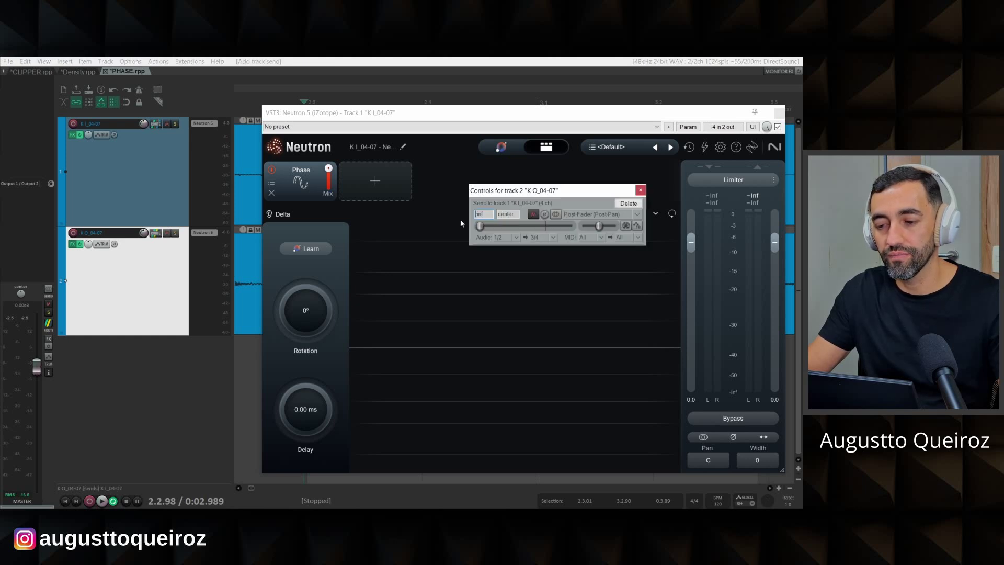
double_click(481, 226)
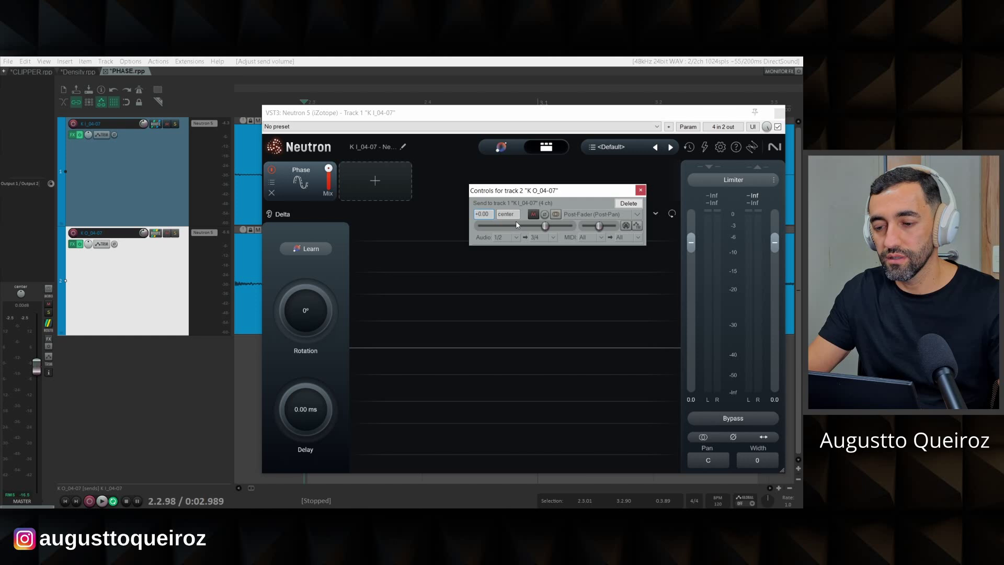
click(641, 190)
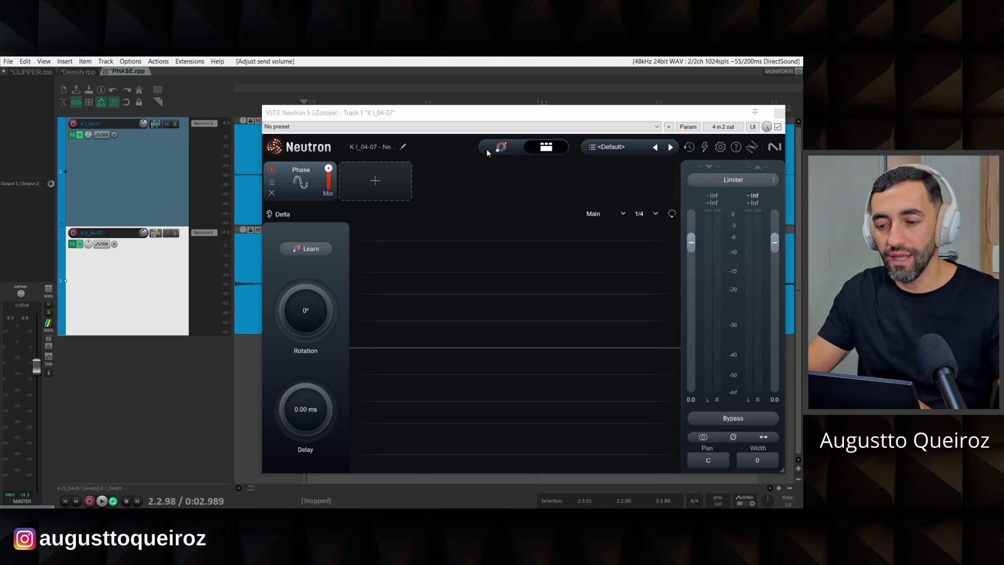
click(170, 134)
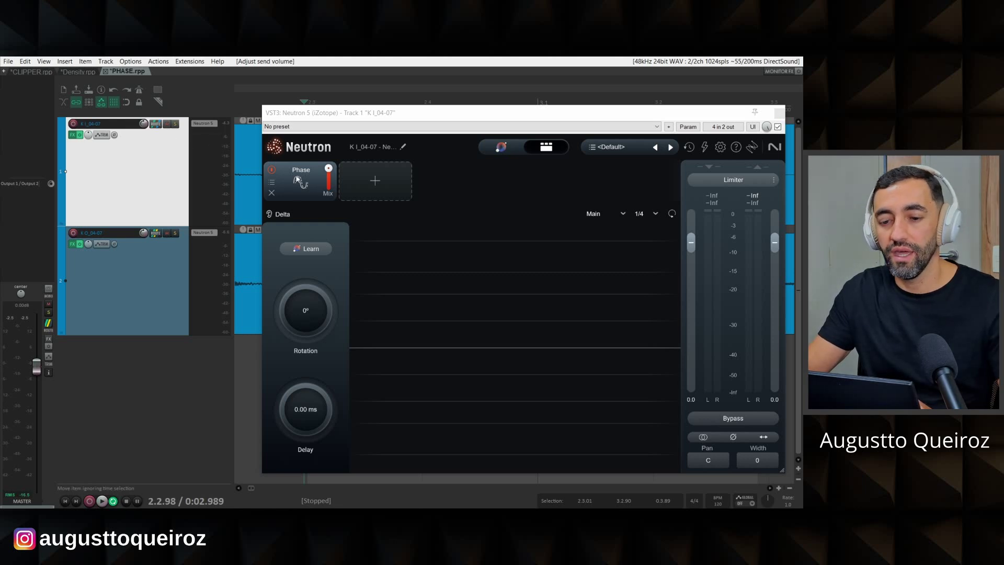
drag(323, 121, 309, 244)
click(175, 163)
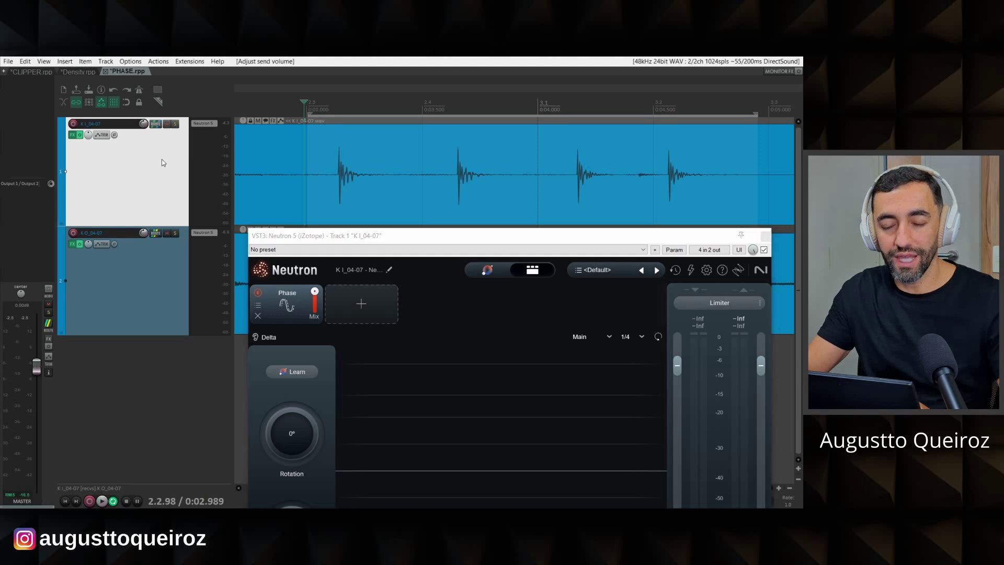
drag(354, 234, 363, 103)
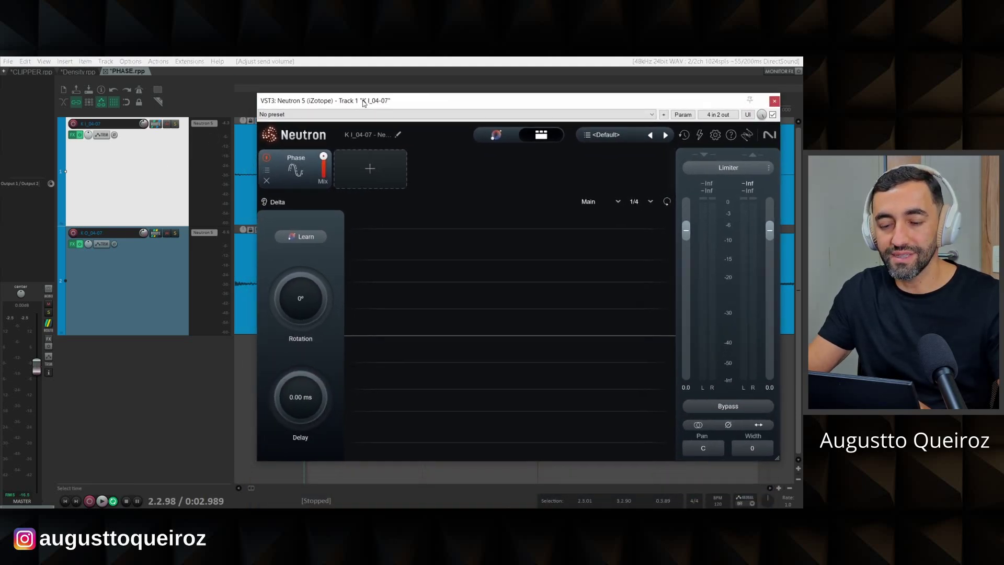
click(167, 268)
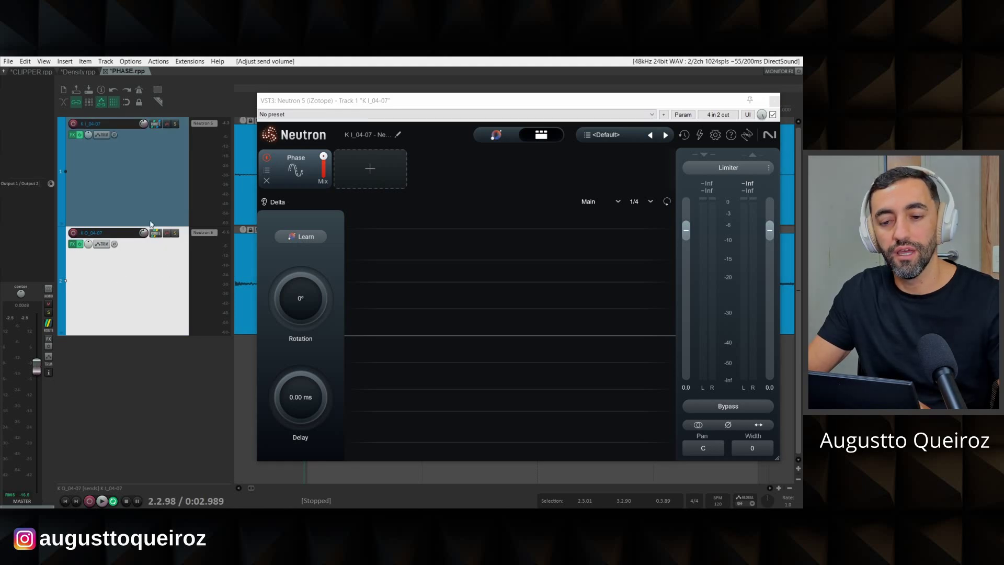
click(148, 192)
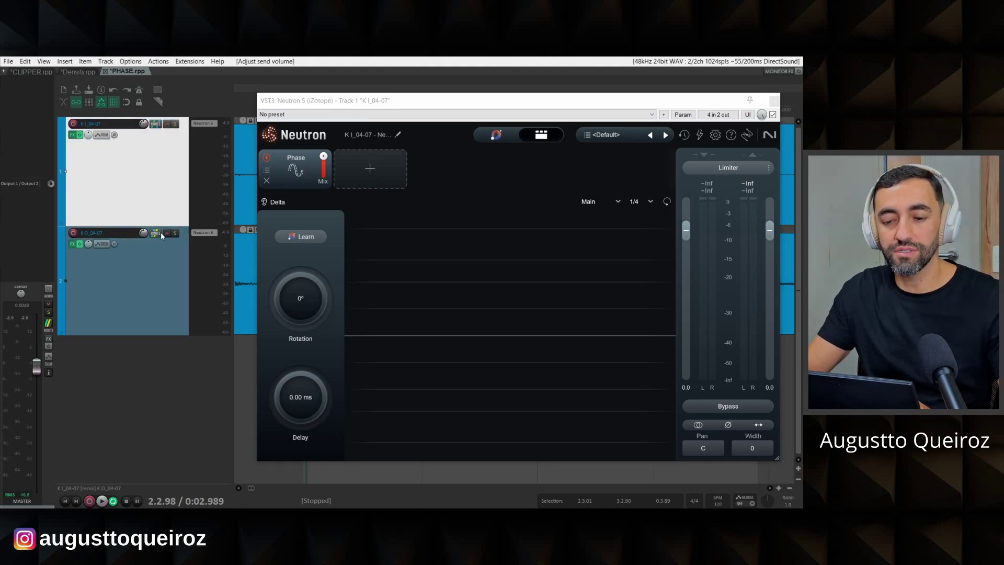
Step: Review the routing of both kick tracks, examining track 2's send and the matching receive on track 1
click(156, 124)
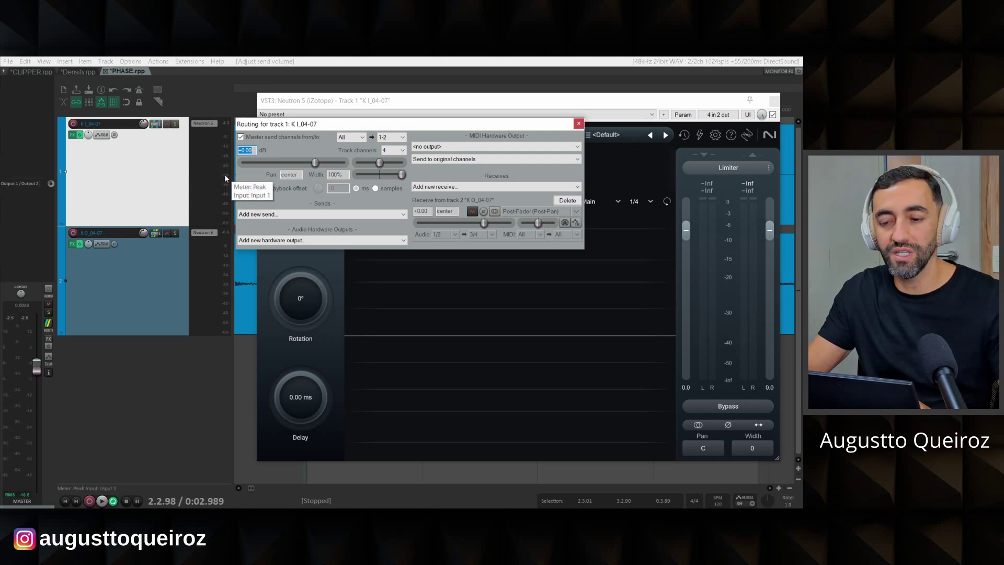
click(578, 124)
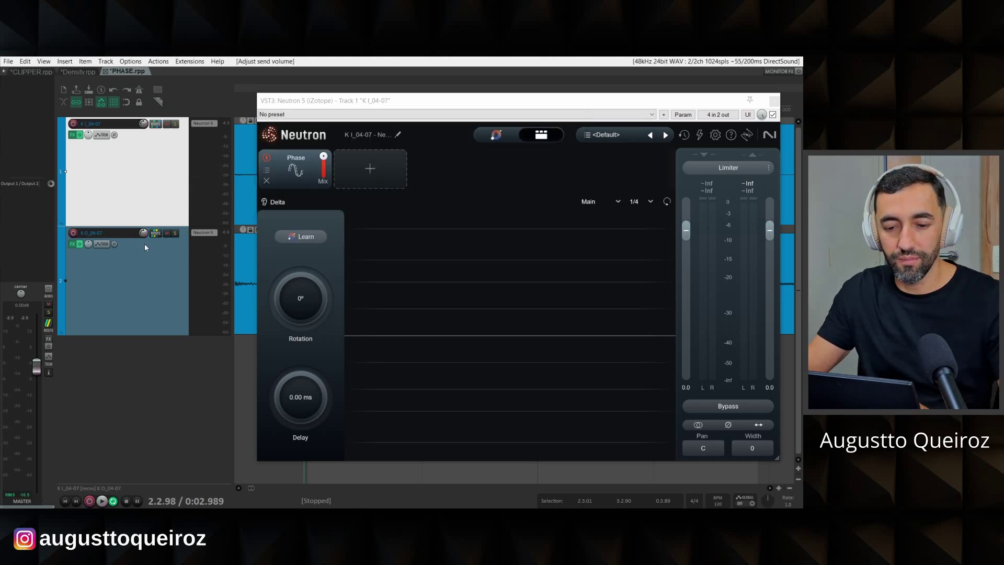
click(155, 233)
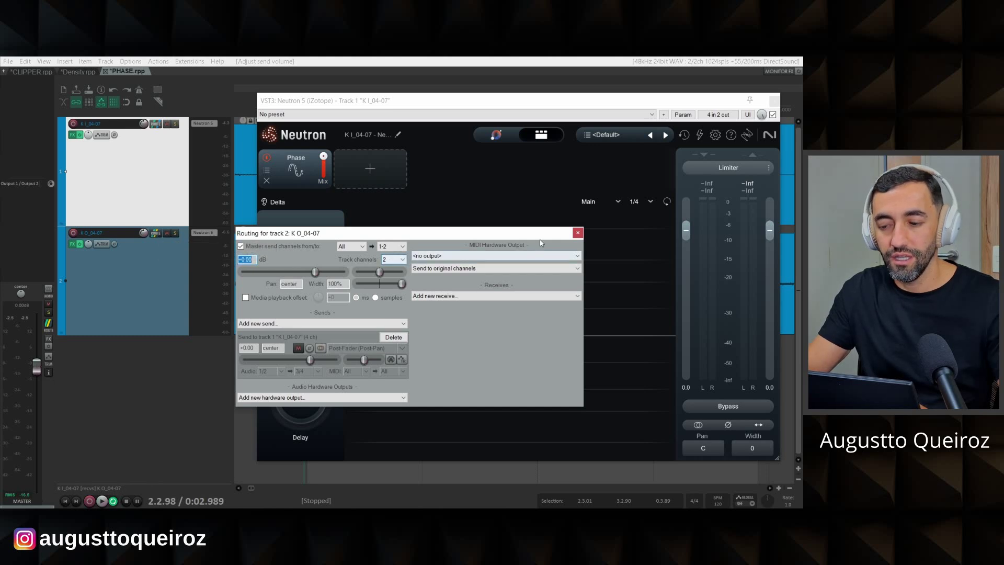
click(578, 233)
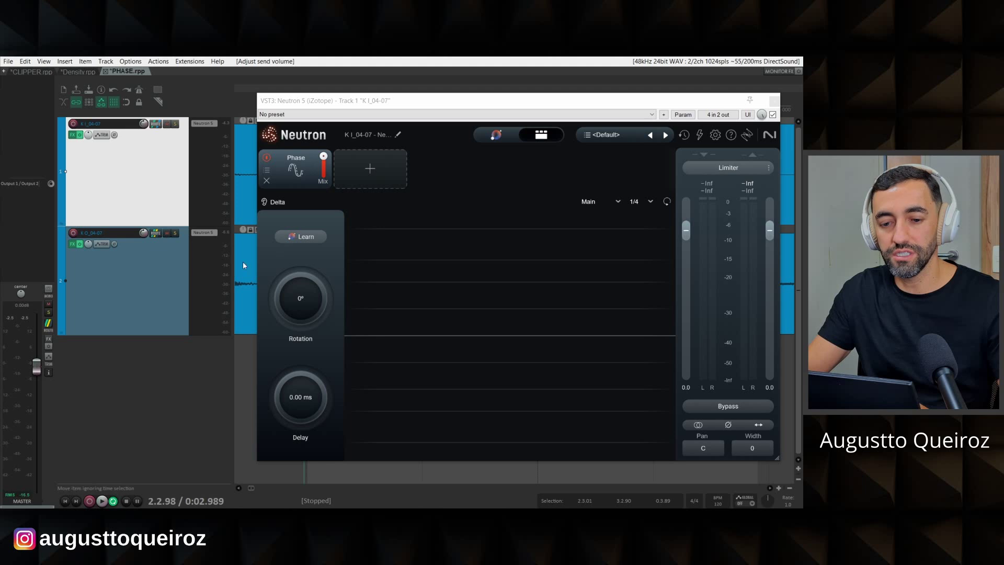
click(155, 233)
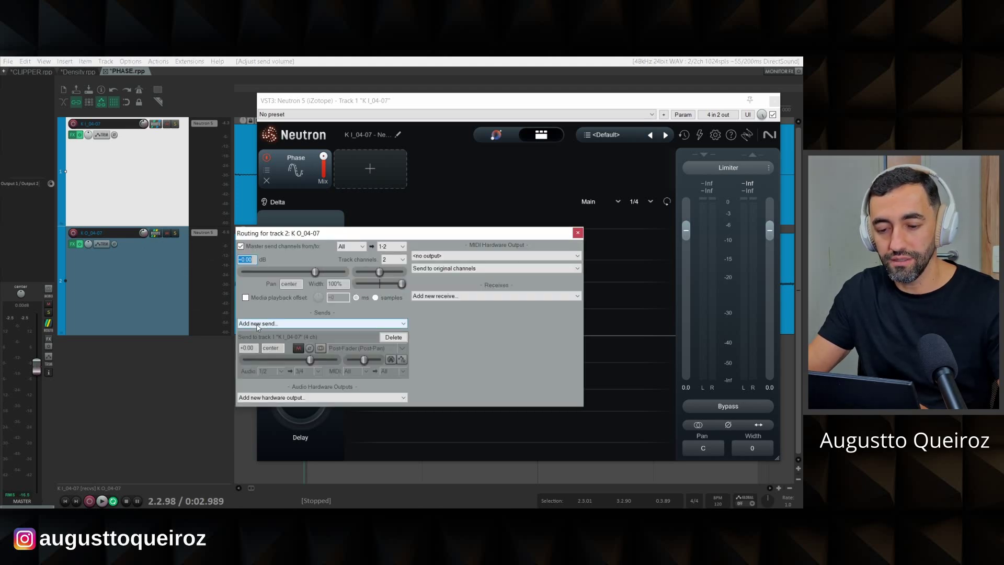
click(577, 234)
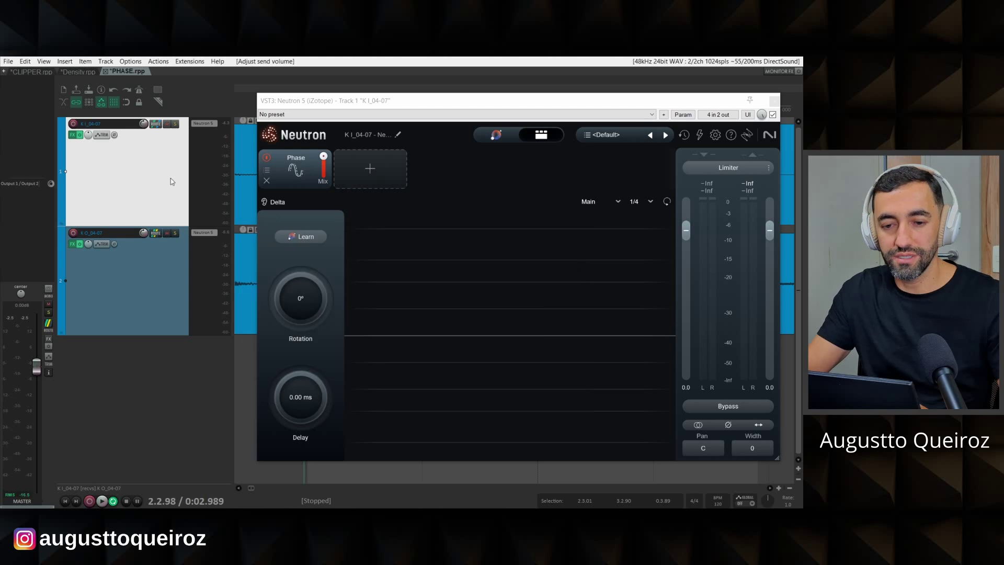
click(156, 124)
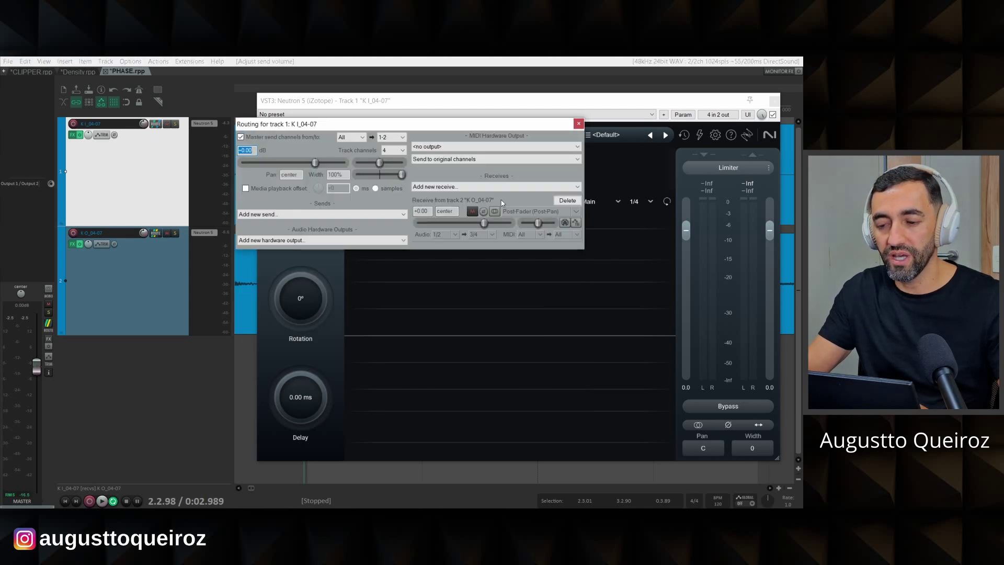
click(578, 124)
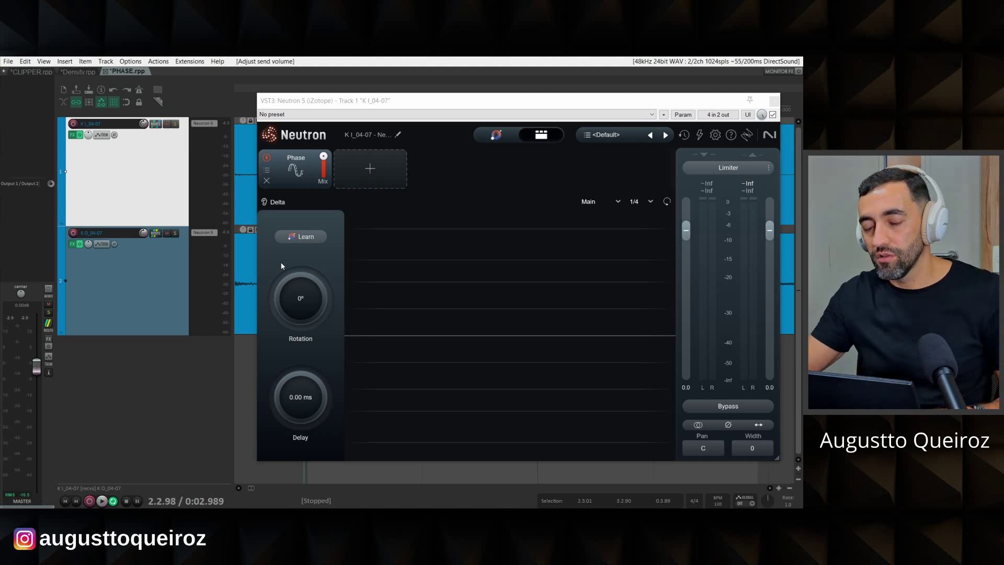
Step: Set the Phase waveform display to Main & SC after viewing the Main and Sidechain modes and the Combined option
click(618, 202)
click(595, 218)
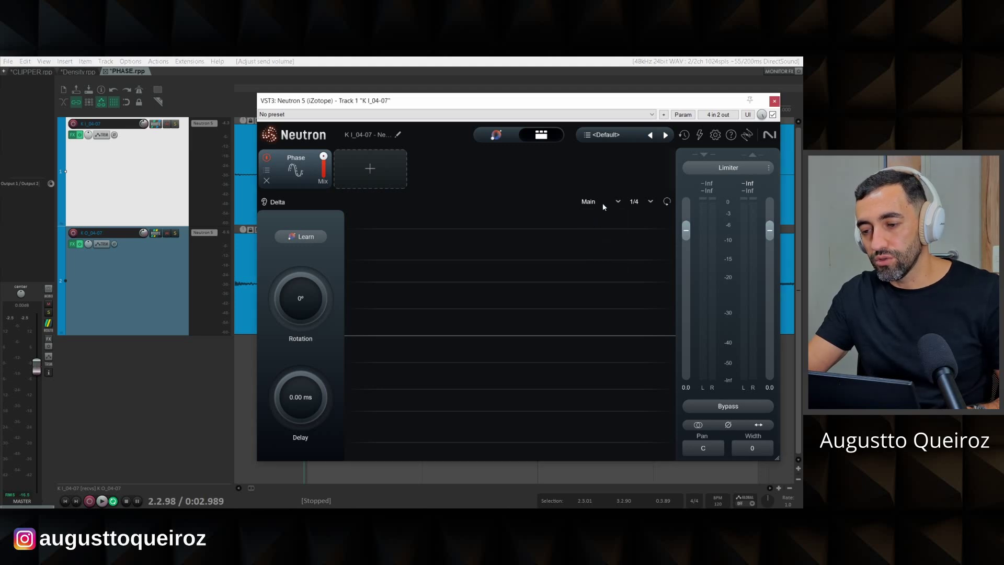
click(614, 204)
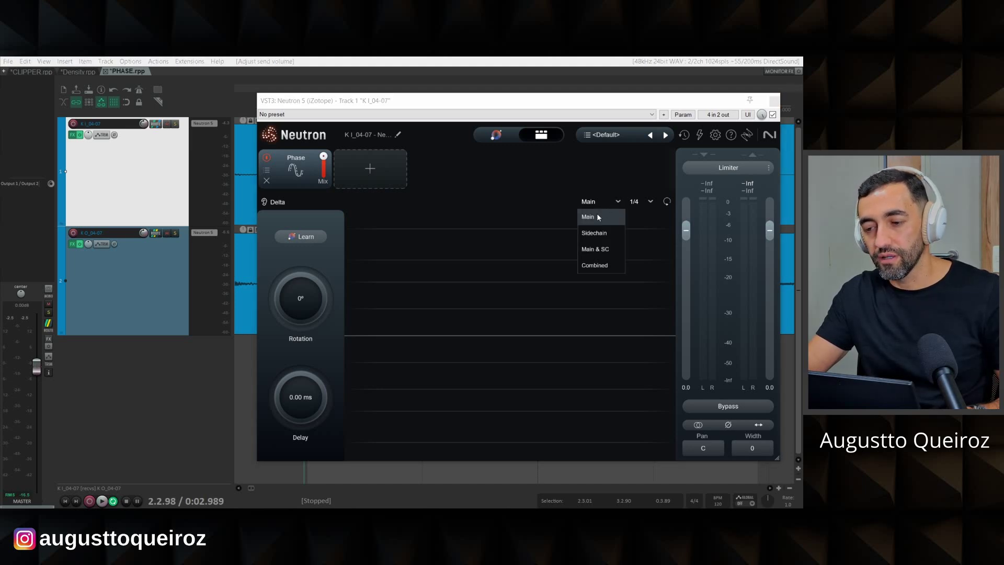
click(599, 234)
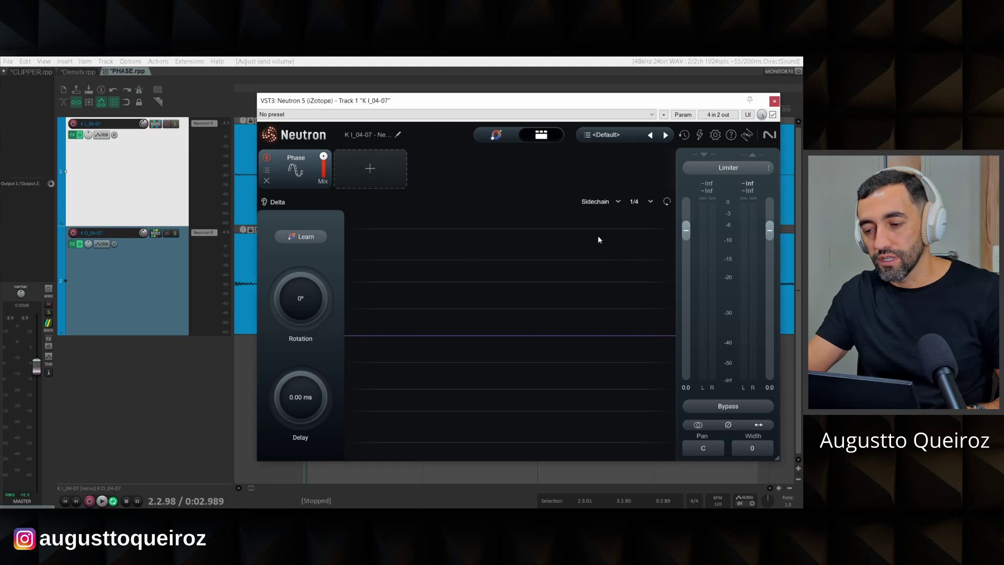
click(616, 204)
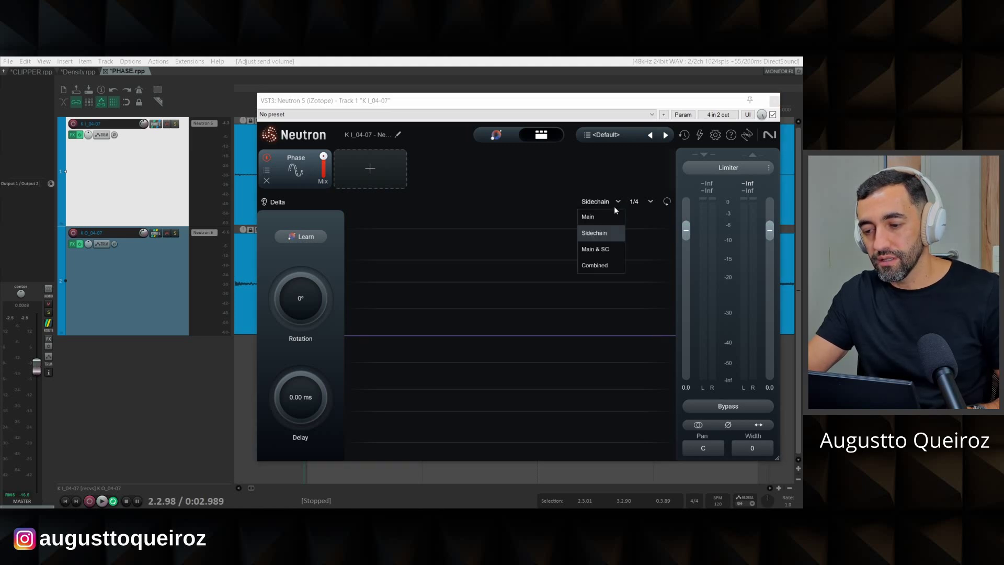
click(602, 250)
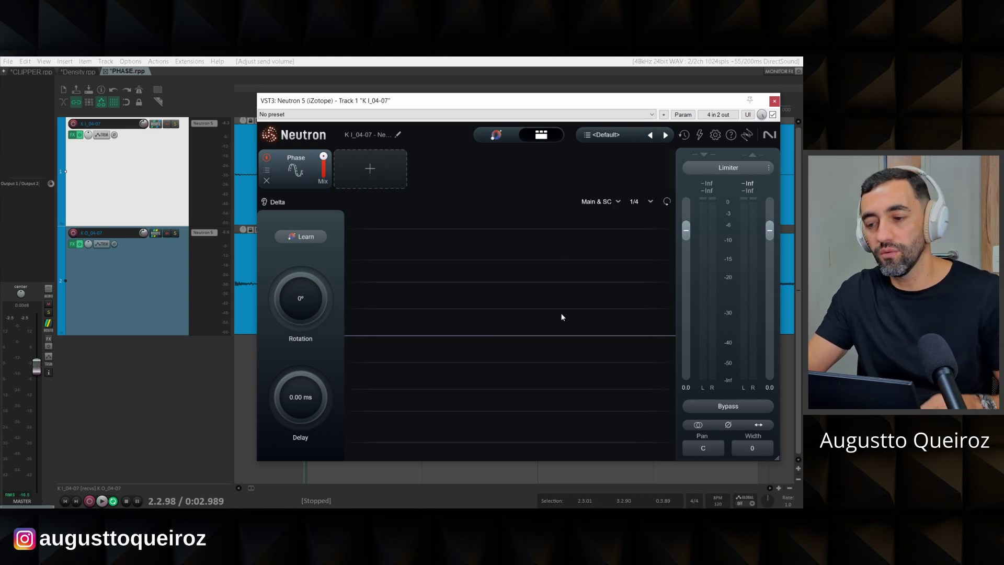
click(618, 202)
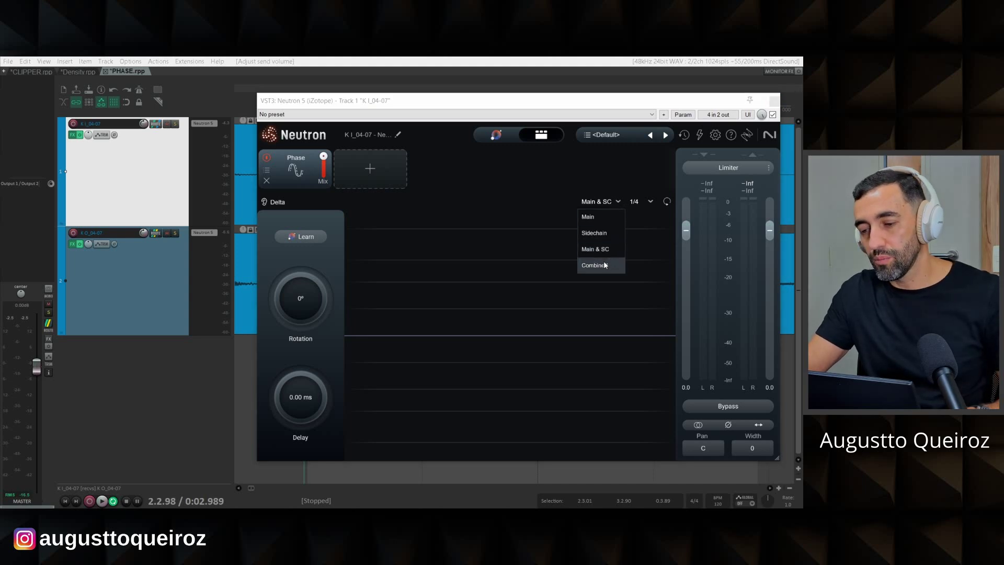
click(548, 194)
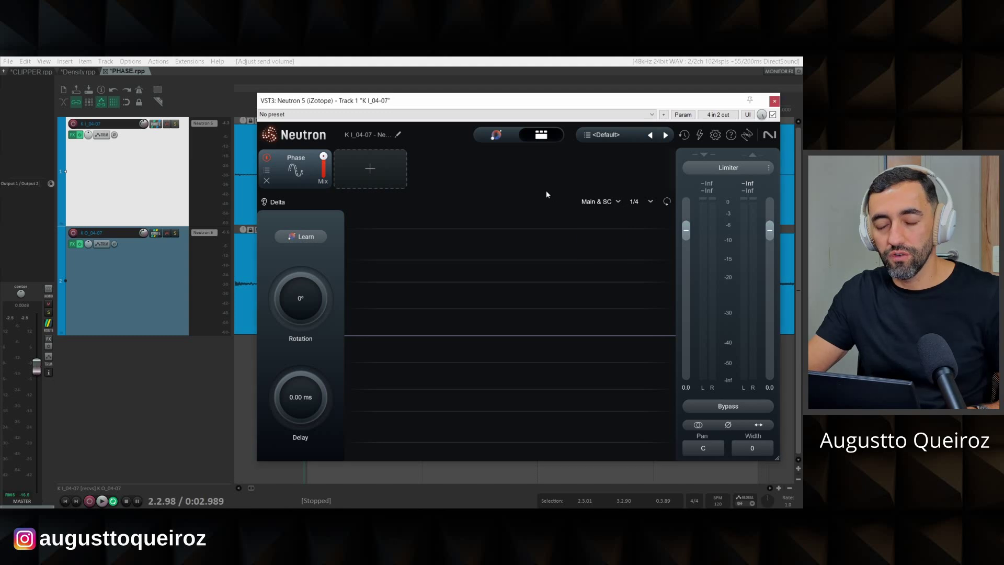
Step: Run Learn in the Phase module while playing the kick loop to set rotation and delay, then stop playback
click(294, 238)
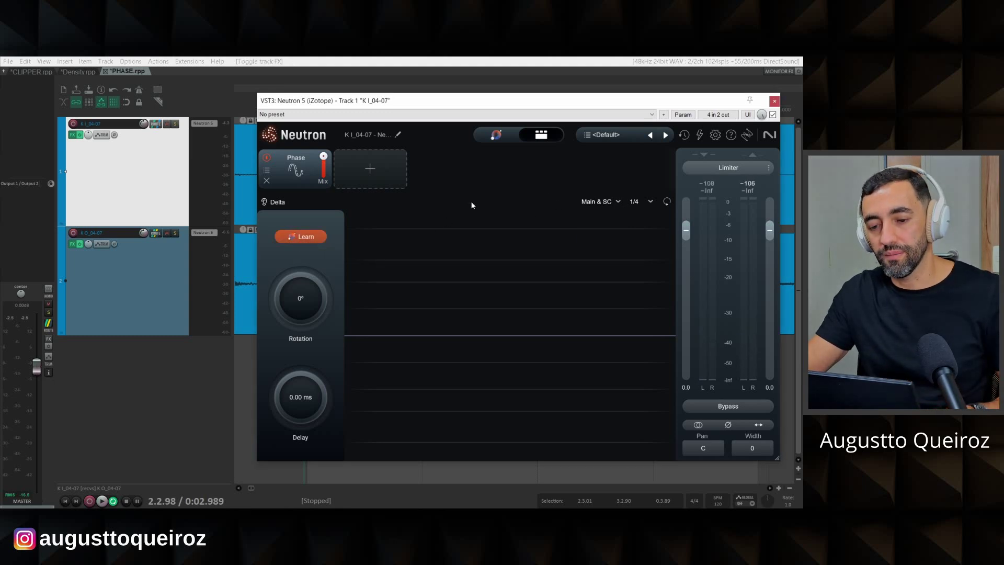
key(space)
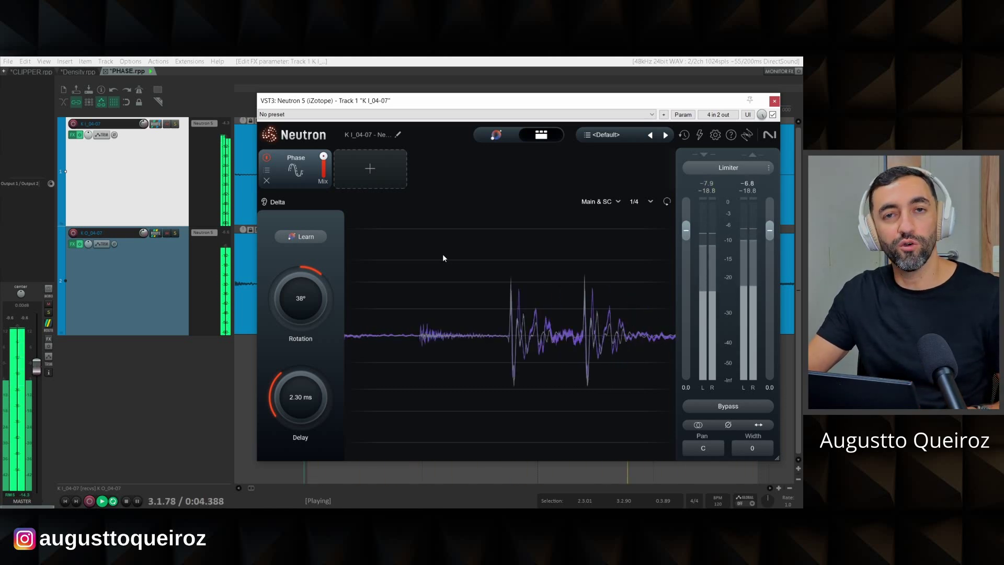
key(space)
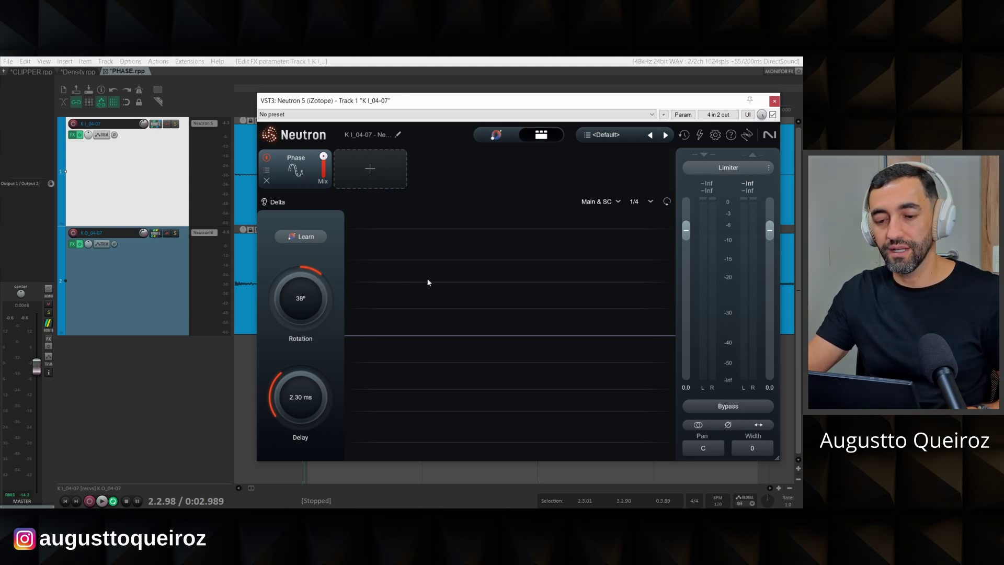
Step: Play the kick loop and compare the sound with both tracks' effects bypassed and re-enabled
key(space)
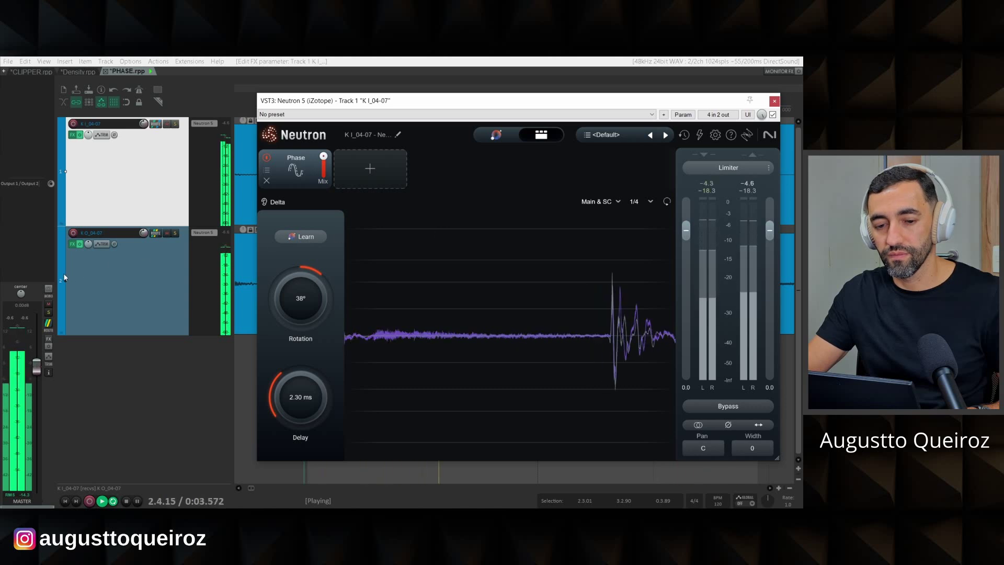
ctrl+click(95, 228)
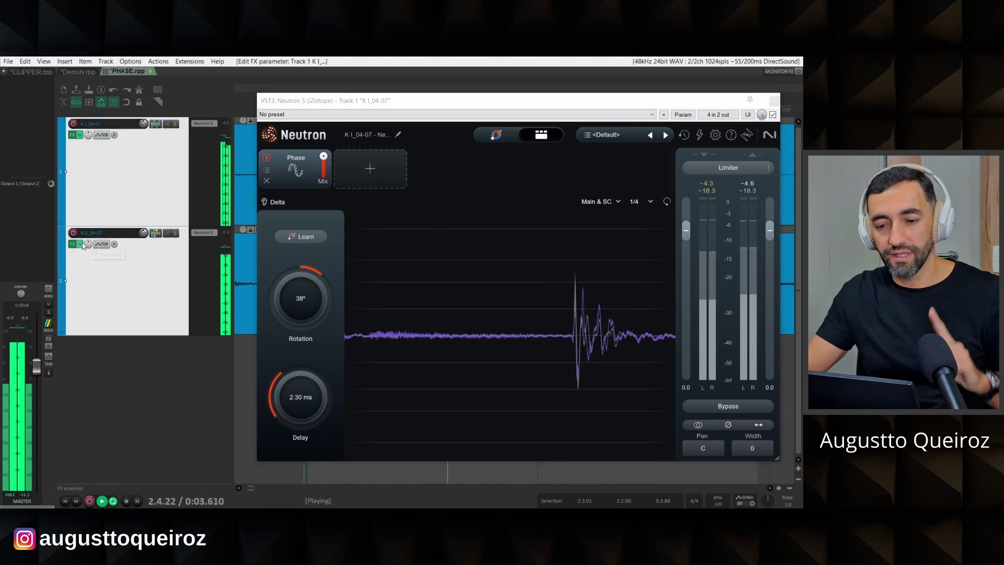
click(82, 244)
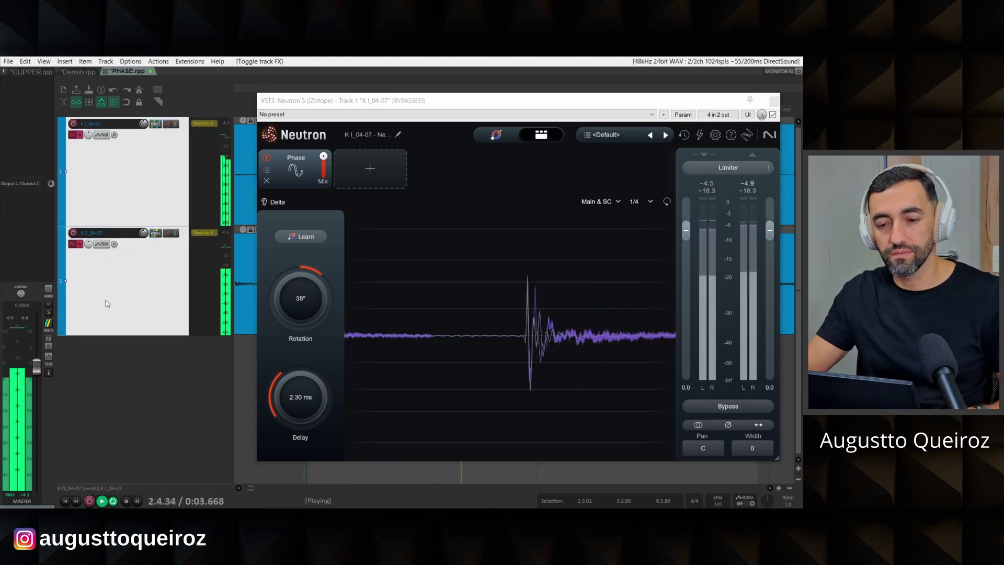
click(80, 244)
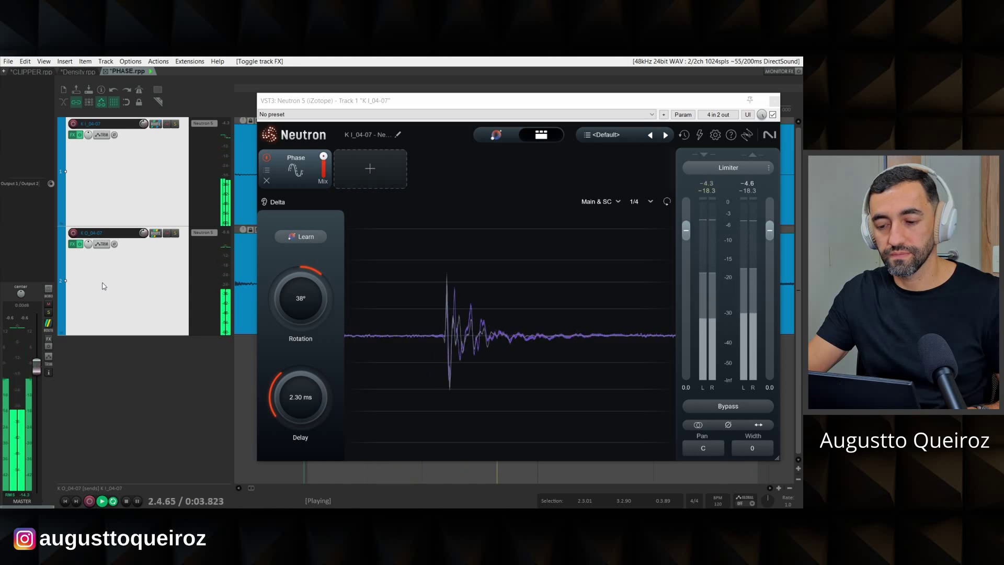